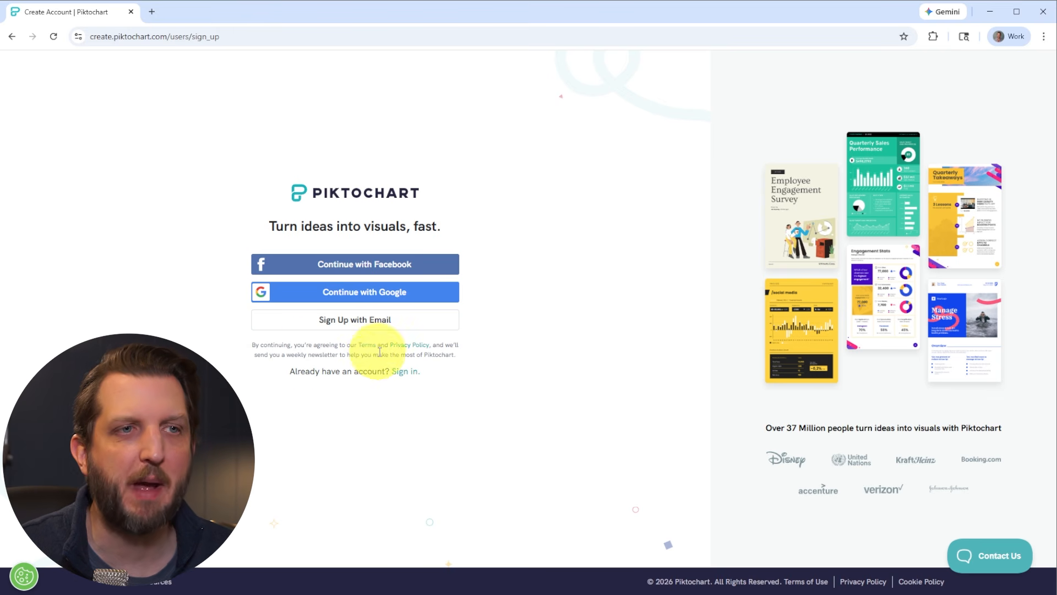
# Sign up for an account and complete onboarding, choosing Work use and the Marketing/PR/Advertising role
pyautogui.click(358, 269)
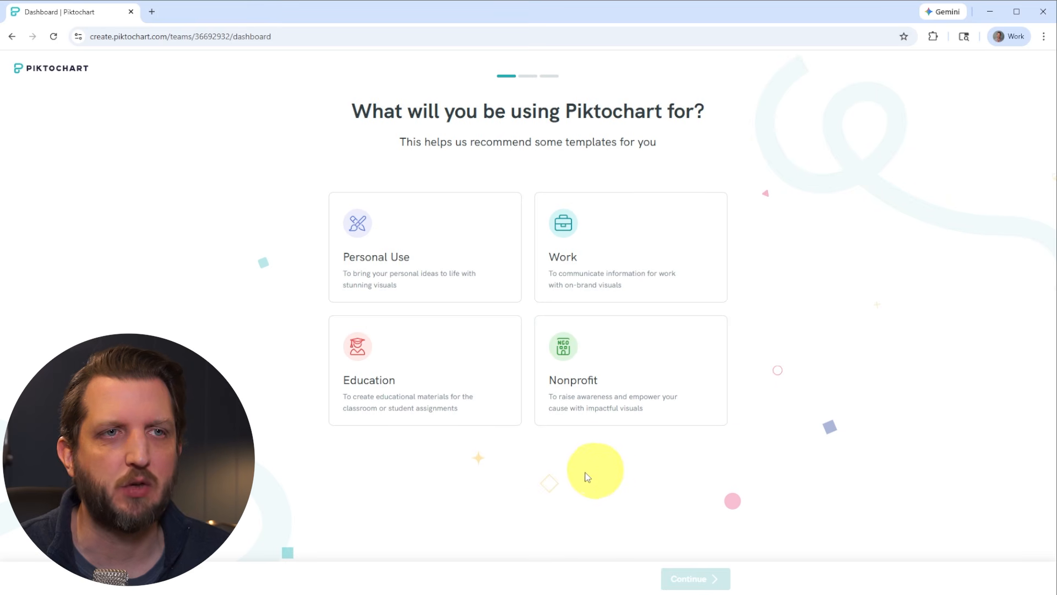
pyautogui.click(587, 258)
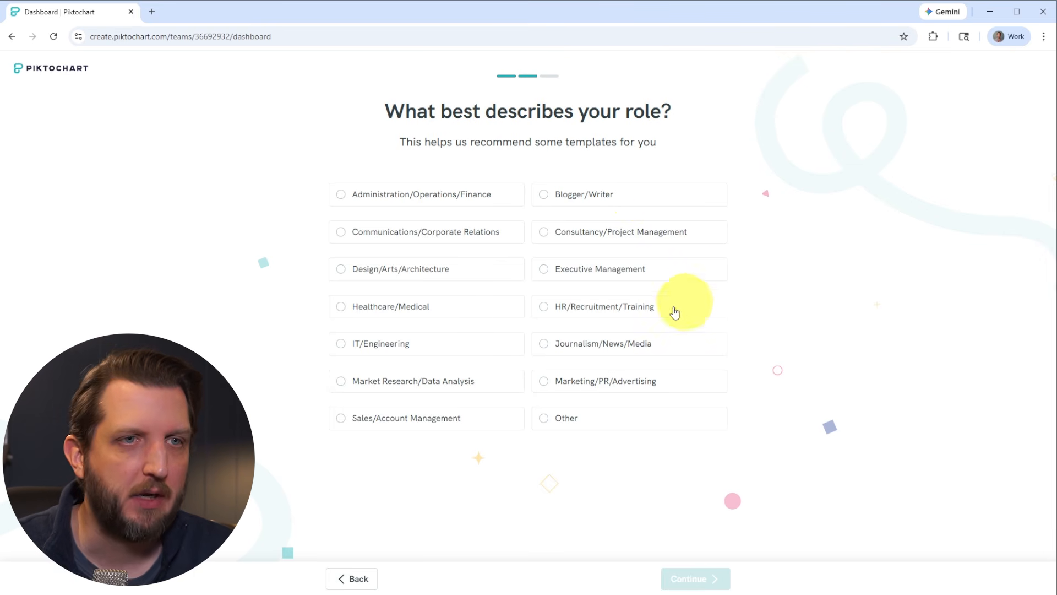
pyautogui.click(551, 385)
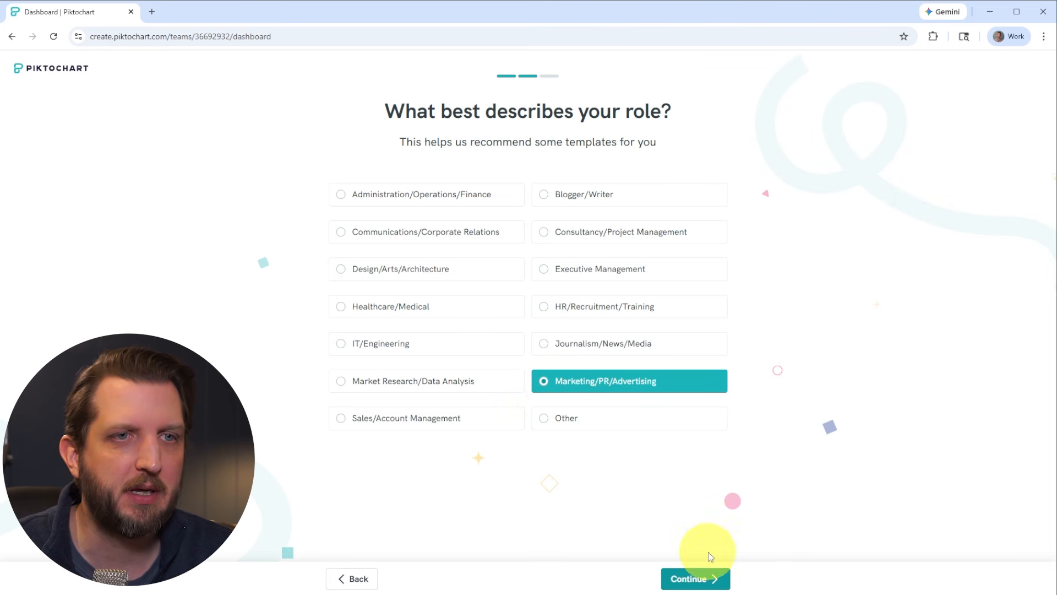
pyautogui.click(694, 579)
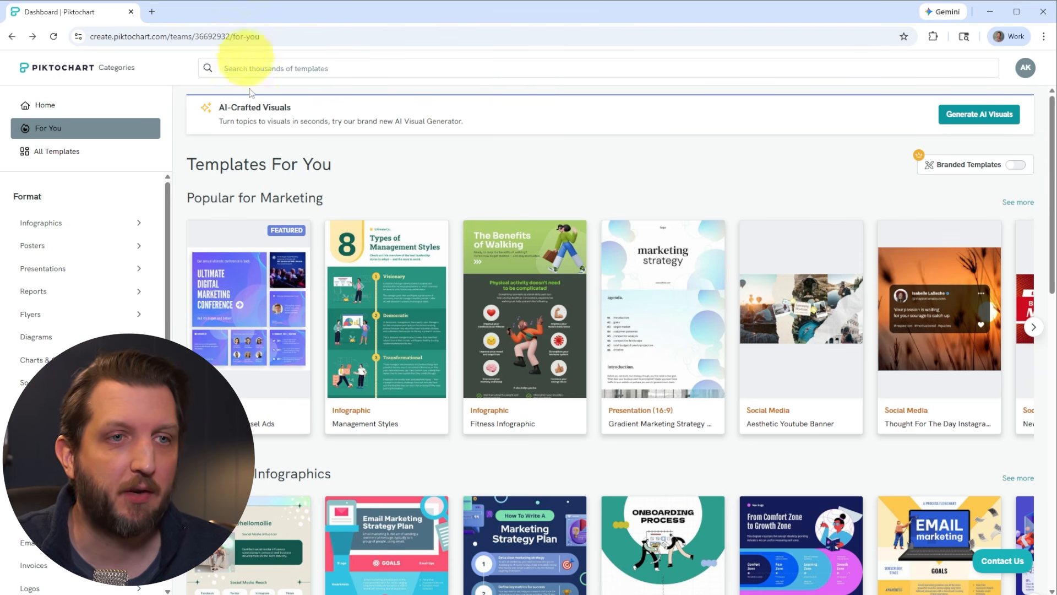
# Browse the recommended marketing templates on the For You page
pyautogui.moveTo(619, 228)
pyautogui.scroll(-10, 619, 228)
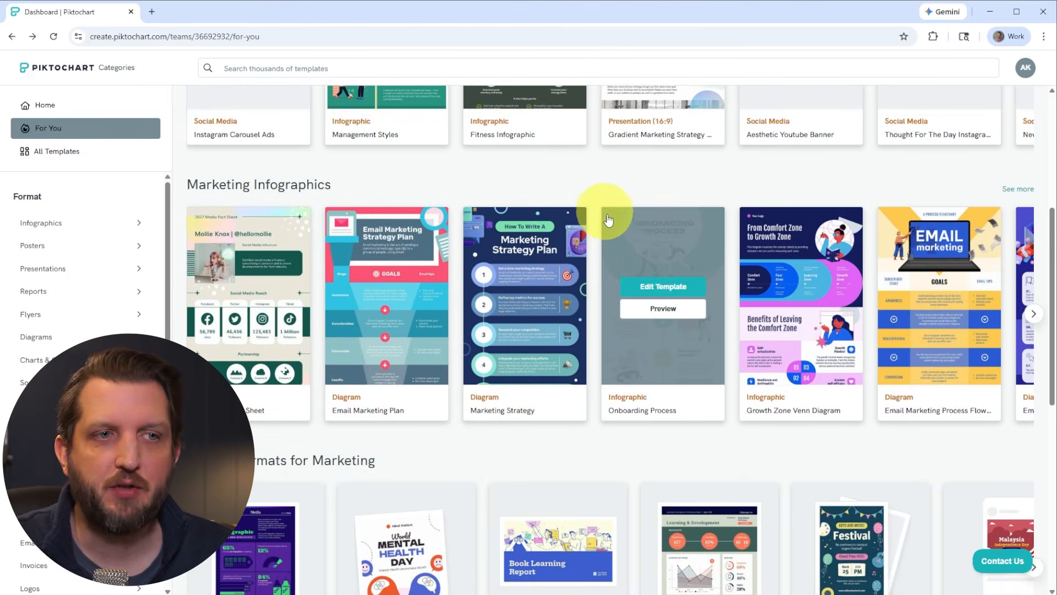
pyautogui.scroll(1, 627, 239)
pyautogui.scroll(-3, 628, 239)
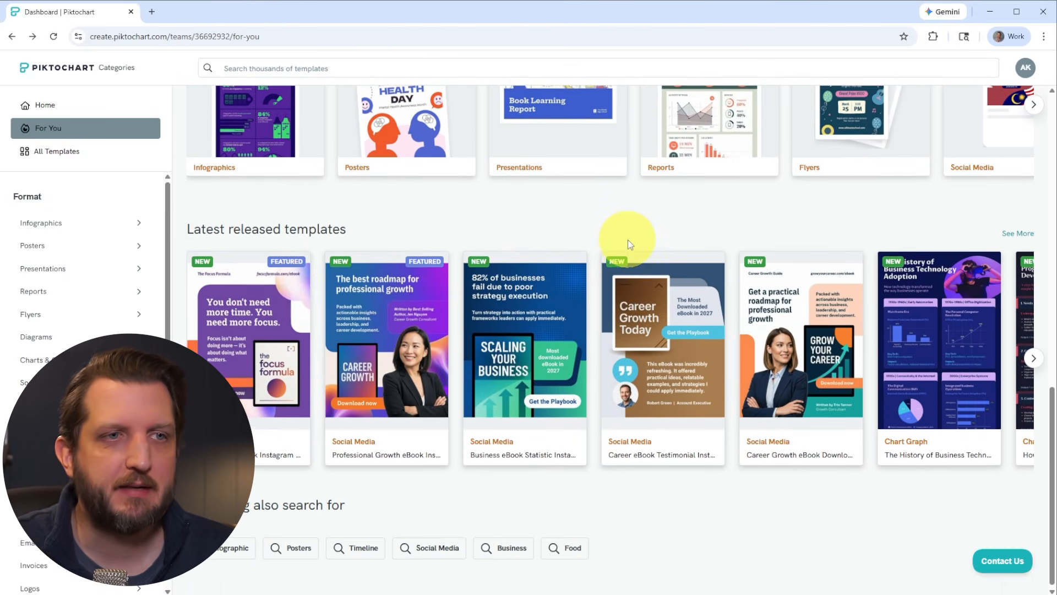
pyautogui.scroll(3, 627, 240)
pyautogui.scroll(10, 627, 239)
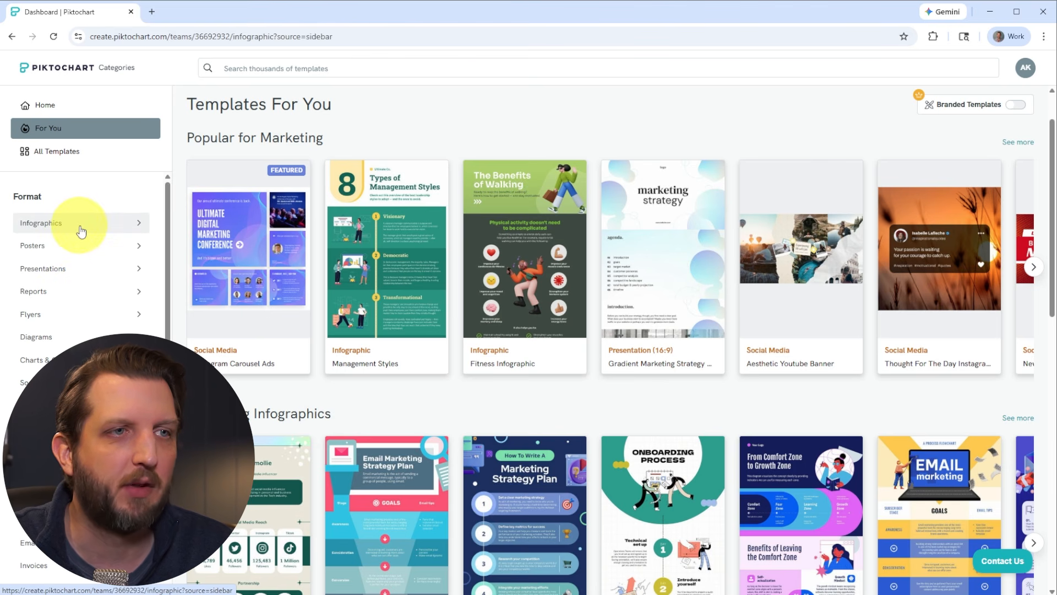
# Open the Infographics template category and browse its templates
pyautogui.click(81, 232)
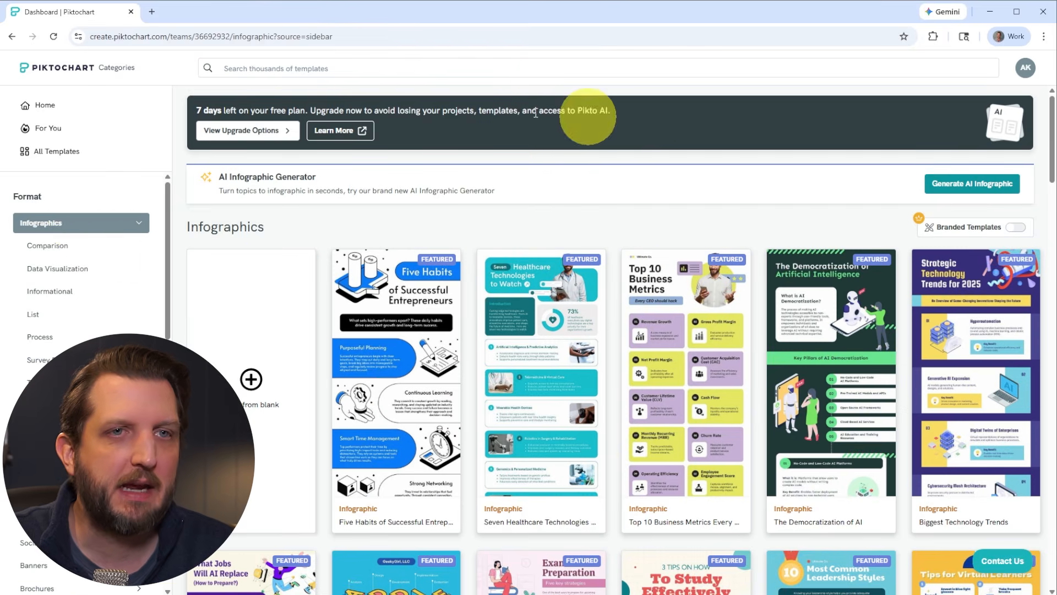
pyautogui.moveTo(498, 380)
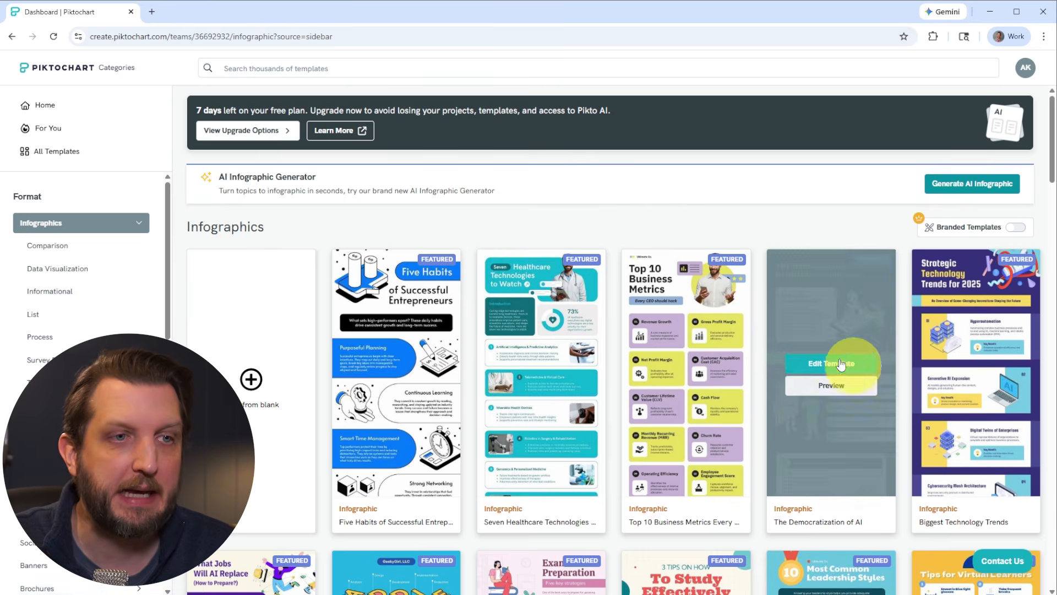
pyautogui.scroll(-3, 929, 361)
pyautogui.scroll(-1, 930, 361)
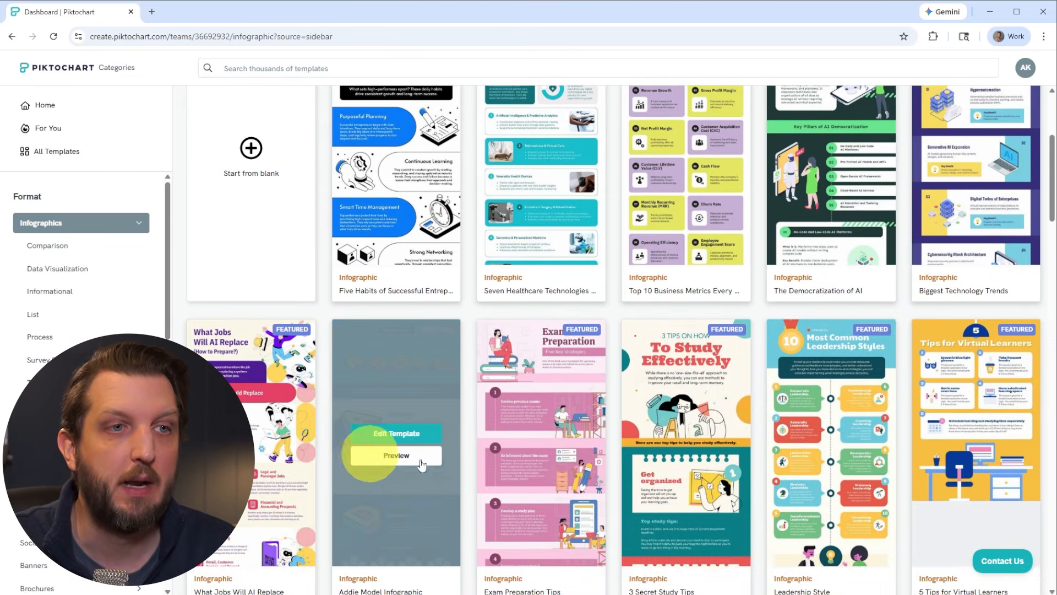
pyautogui.scroll(-3, 858, 454)
pyautogui.scroll(-2, 858, 455)
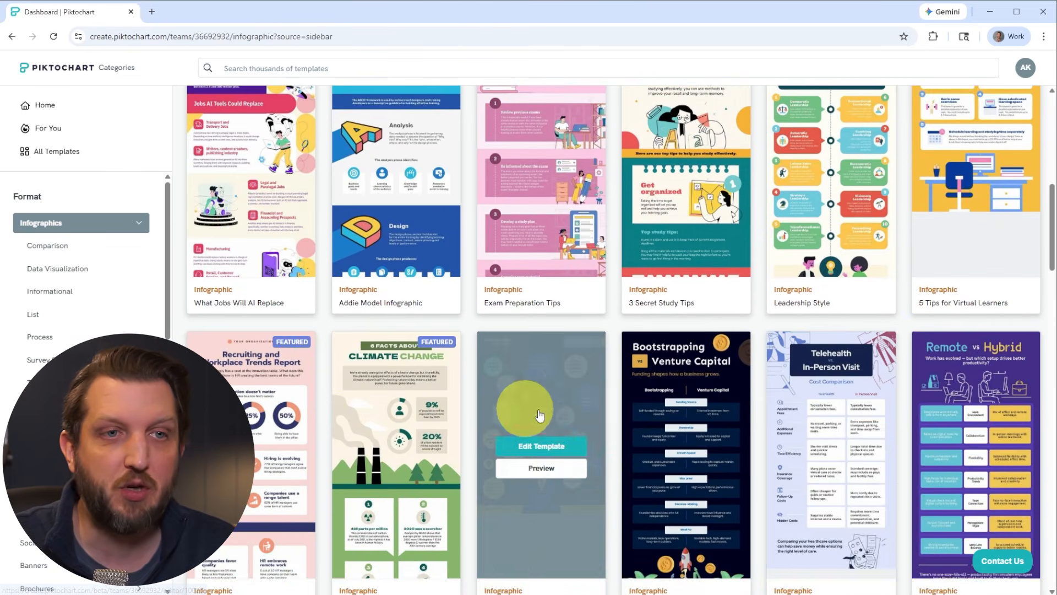
pyautogui.scroll(10, 664, 430)
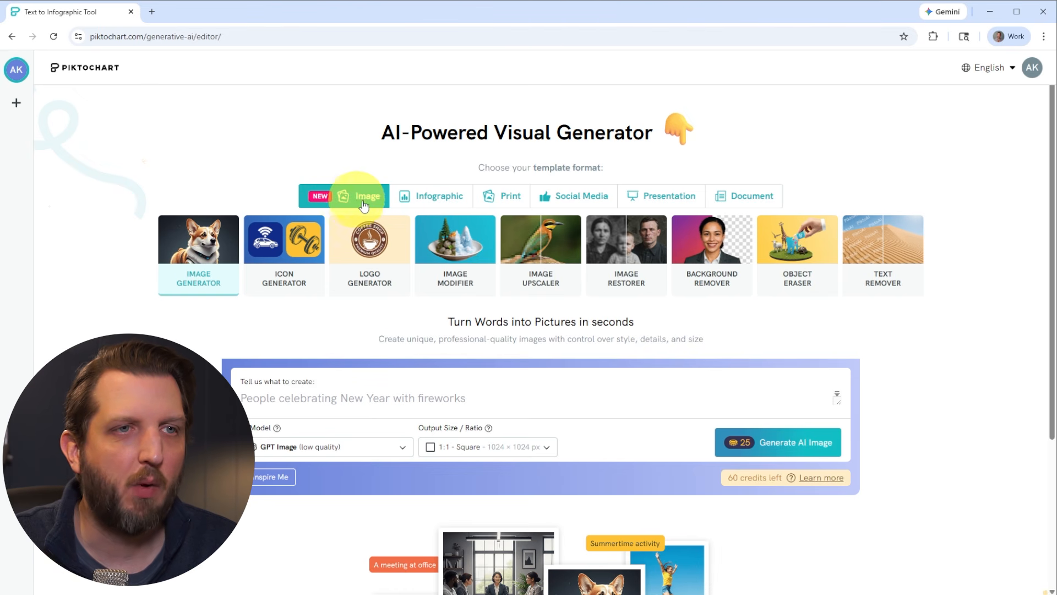
# Select the Infographic format in the AI visual generator and enter the topic Top 5 Digital Marketing Tips
pyautogui.click(441, 197)
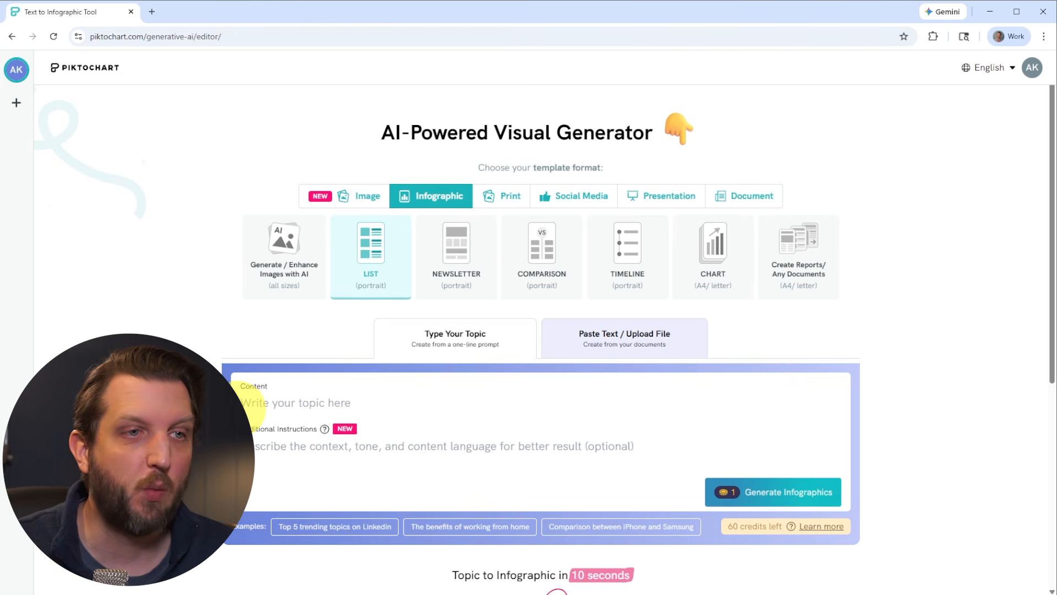
pyautogui.click(248, 408)
pyautogui.write('Top 5 Digital Marketing Tips')
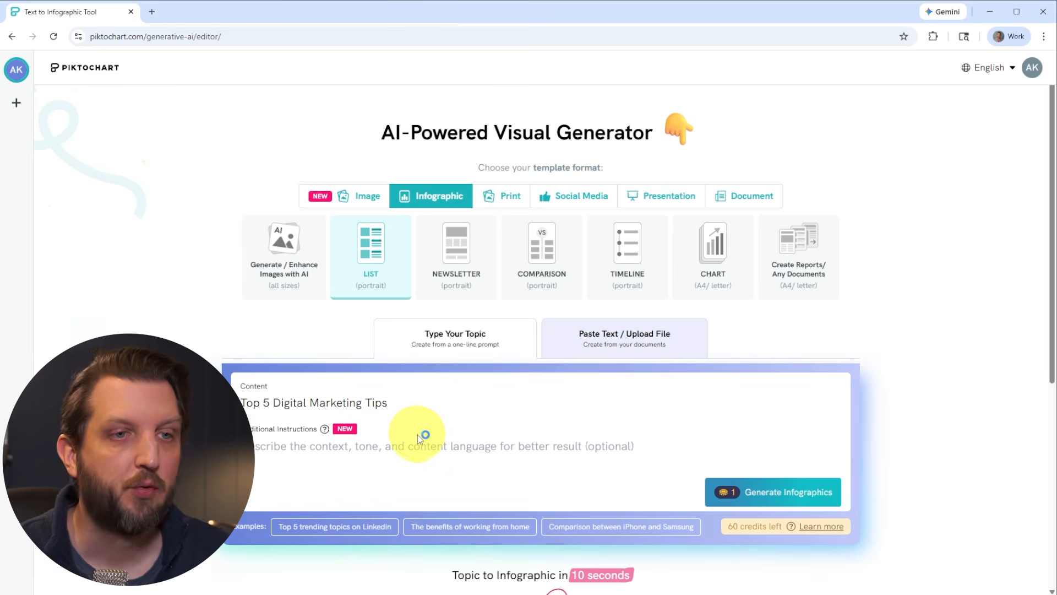
# Paste additional instructions about beginners, social media and busy business leaders, and generate the infographic
pyautogui.click(308, 452)
pyautogui.write('Write for complete beginners, focus on social media, tips for busy business leaders')
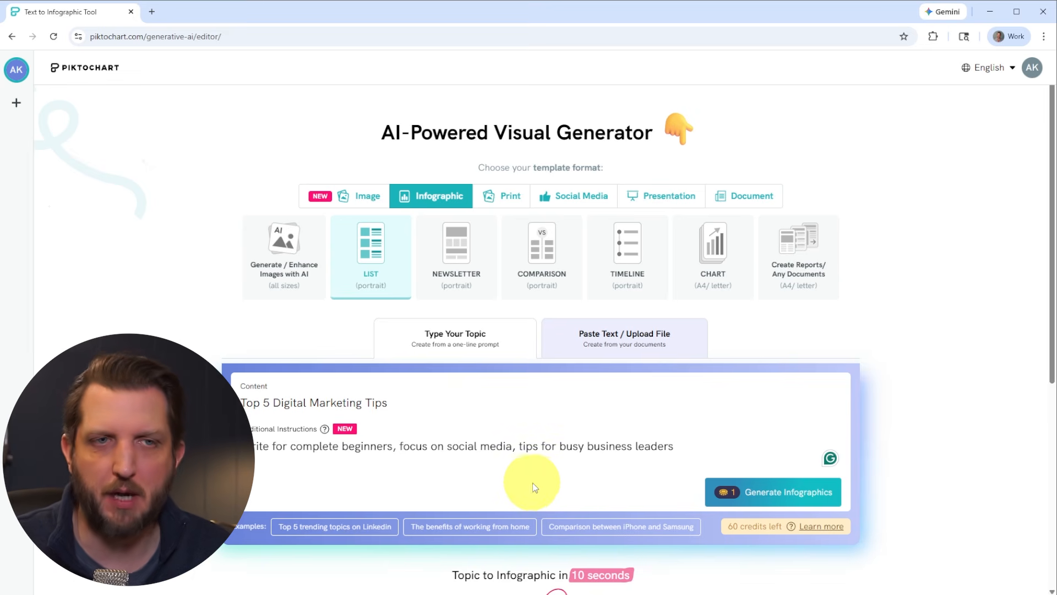
pyautogui.click(791, 501)
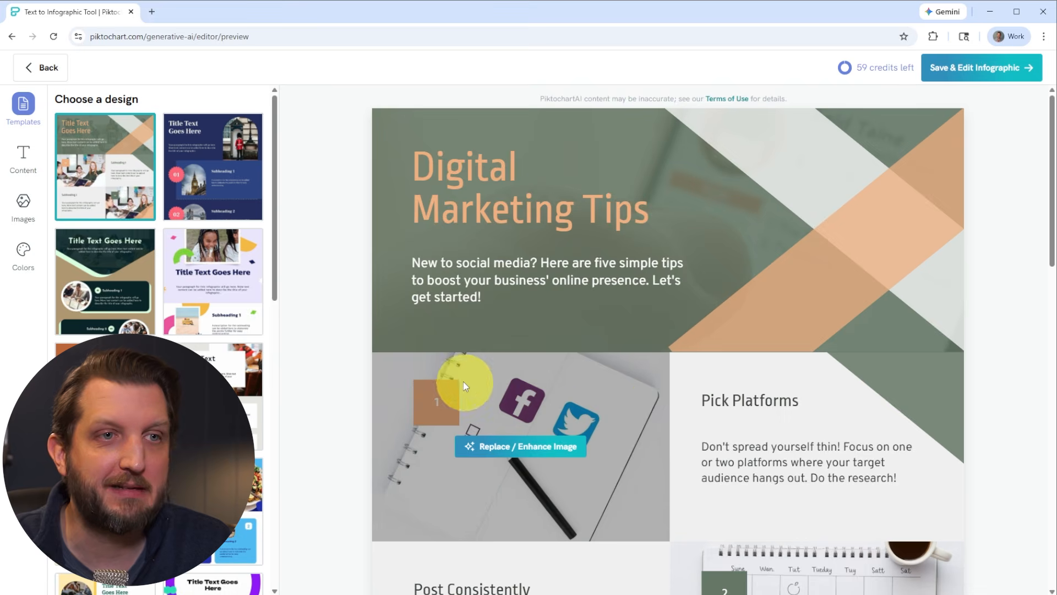
# Scroll through the generated infographic to review its sections
pyautogui.scroll(-2, 943, 371)
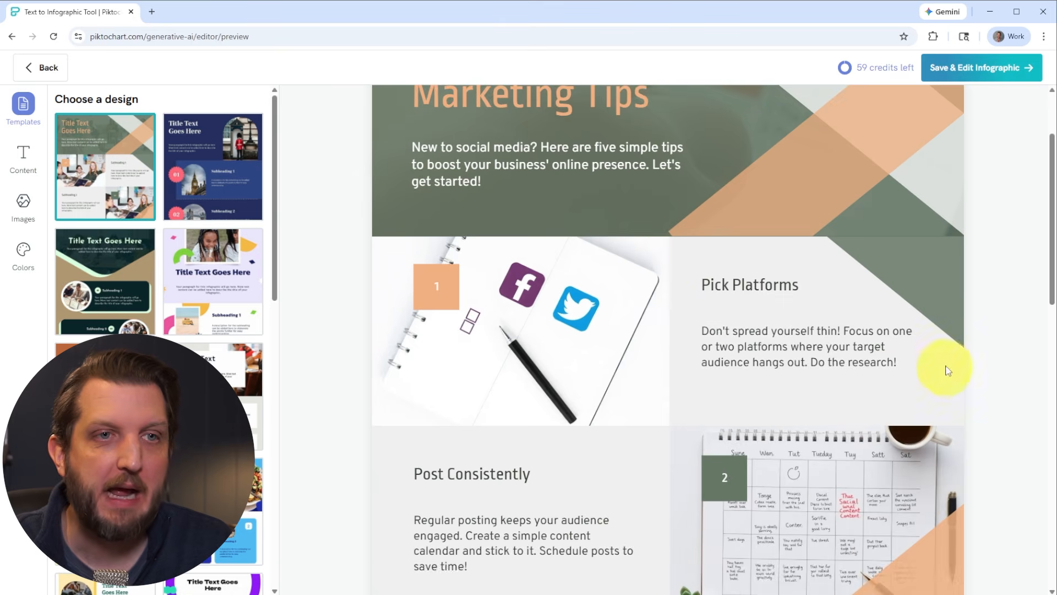
pyautogui.scroll(-3, 605, 399)
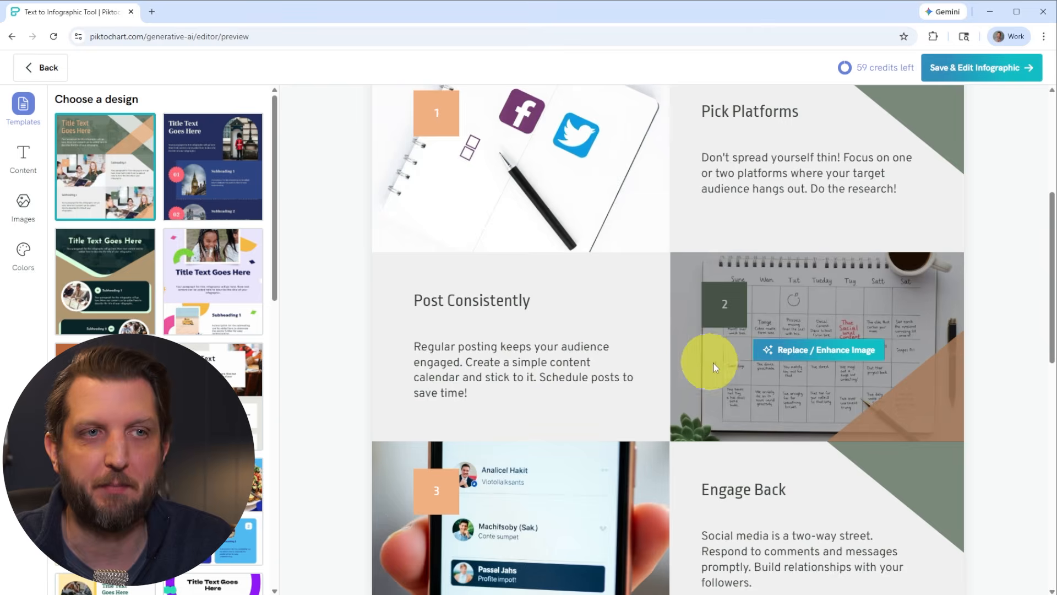
pyautogui.scroll(-3, 593, 491)
pyautogui.scroll(-8, 593, 490)
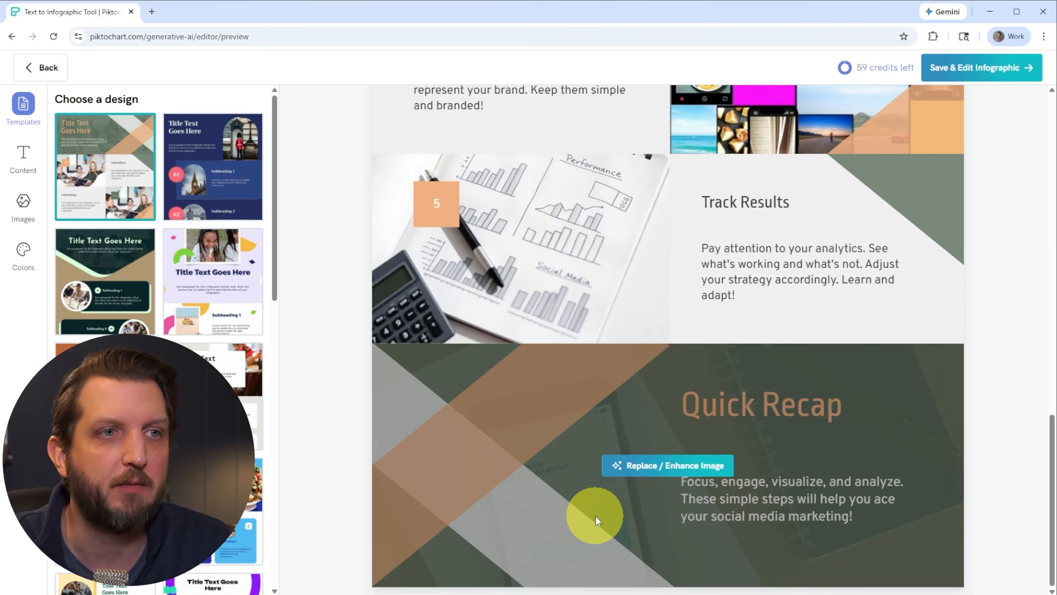
pyautogui.scroll(17, 596, 518)
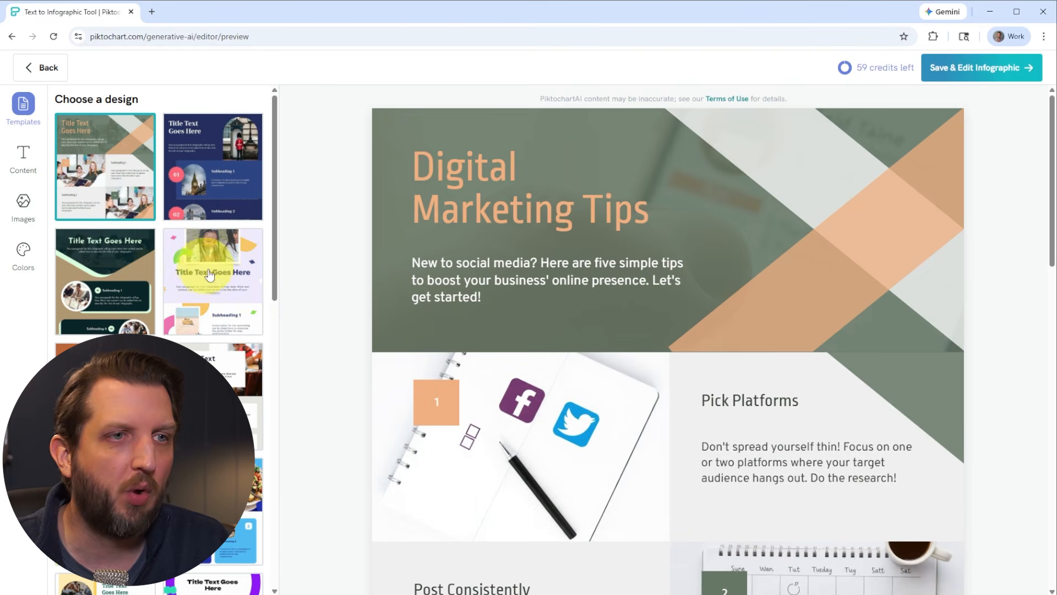
# Apply the teal and orange diamond-framed design to the infographic
pyautogui.scroll(-10, 223, 294)
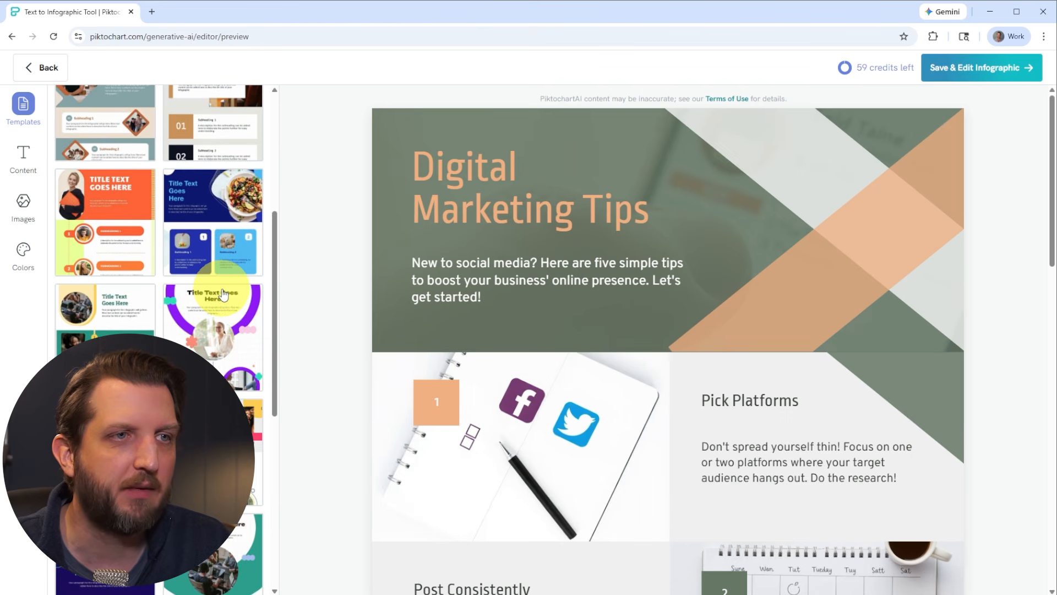
pyautogui.scroll(-10, 223, 295)
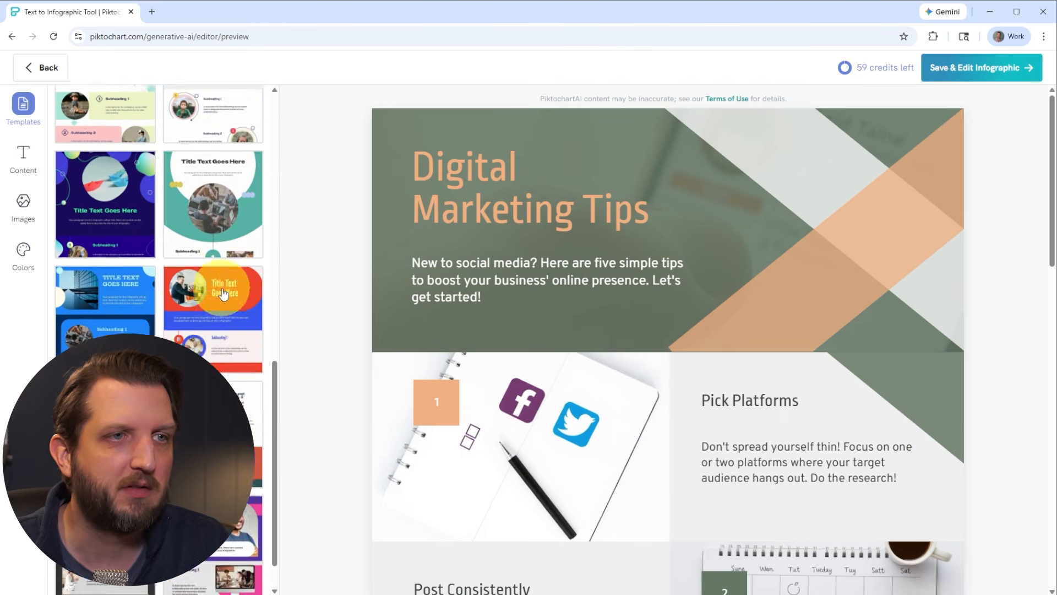
pyautogui.scroll(15, 223, 292)
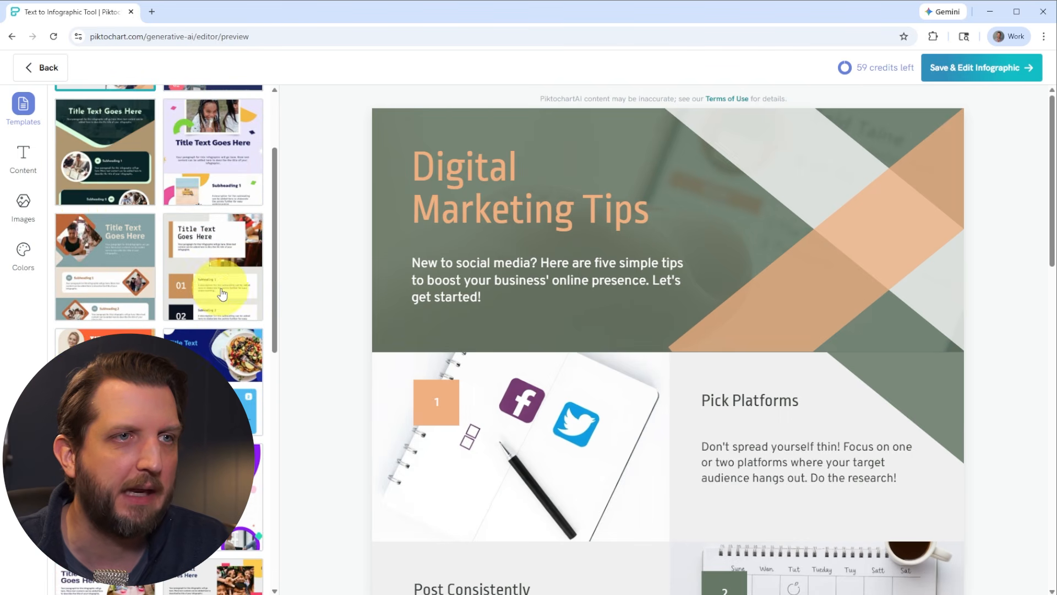
pyautogui.click(104, 274)
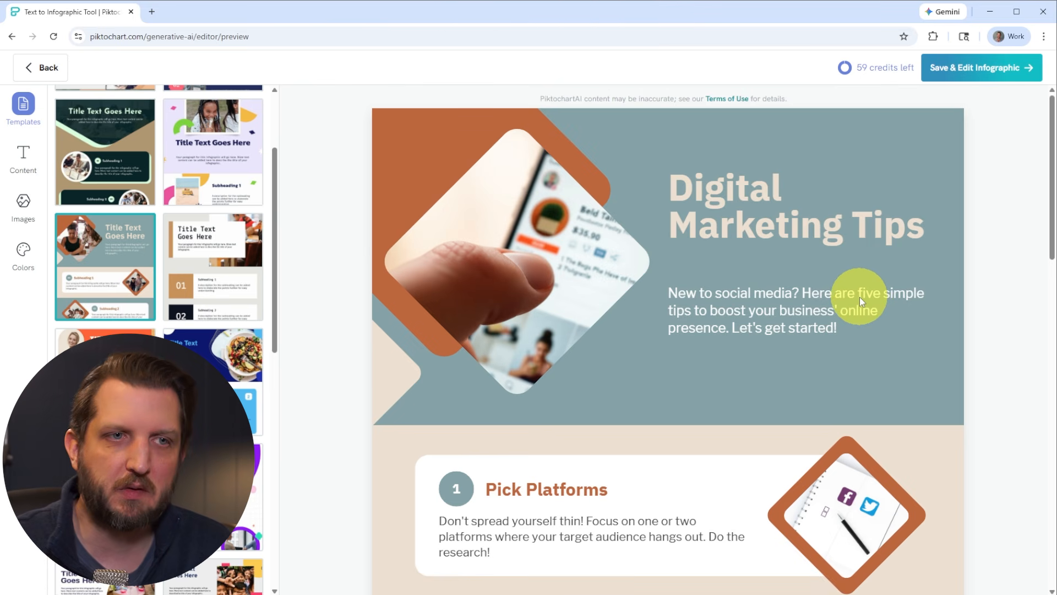
# Try the purple ring design and other alternative designs on the infographic
pyautogui.scroll(-7, 858, 297)
pyautogui.scroll(-8, 913, 363)
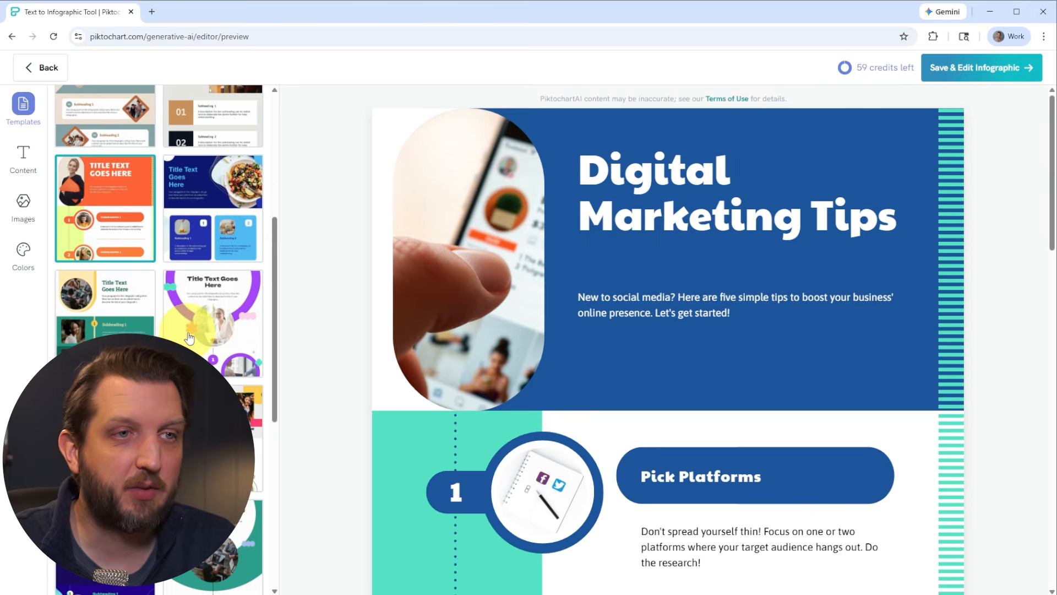
pyautogui.click(190, 335)
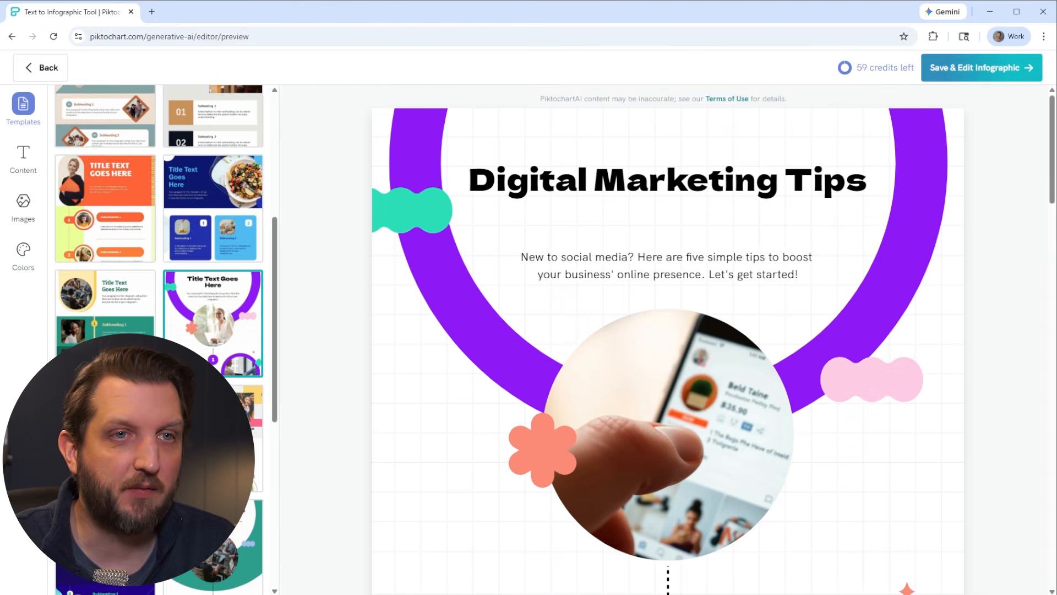
pyautogui.click(213, 432)
pyautogui.click(110, 438)
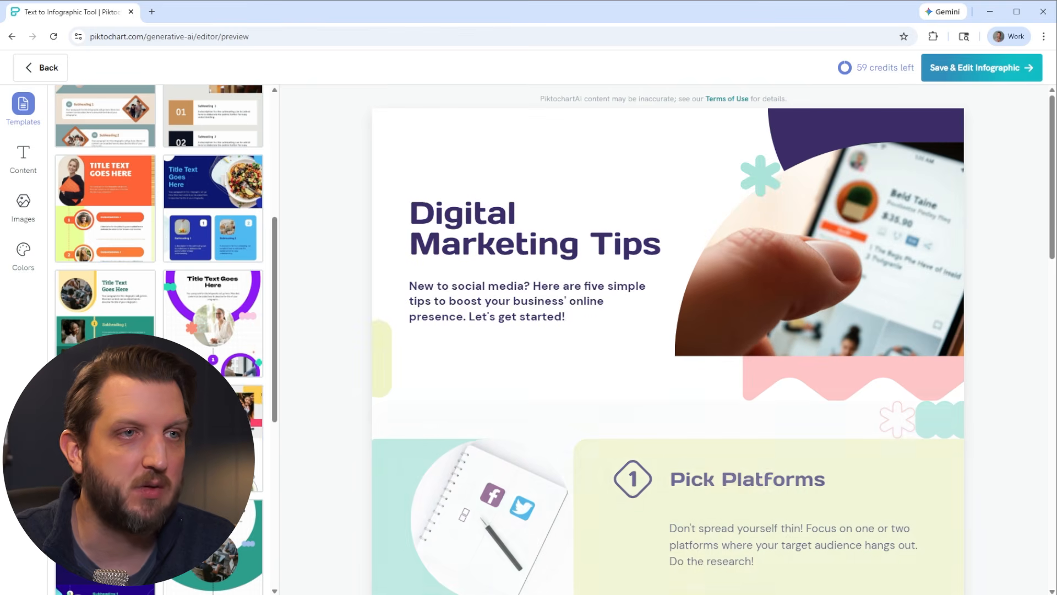
pyautogui.click(98, 213)
pyautogui.scroll(4, 127, 270)
pyautogui.scroll(1, 127, 270)
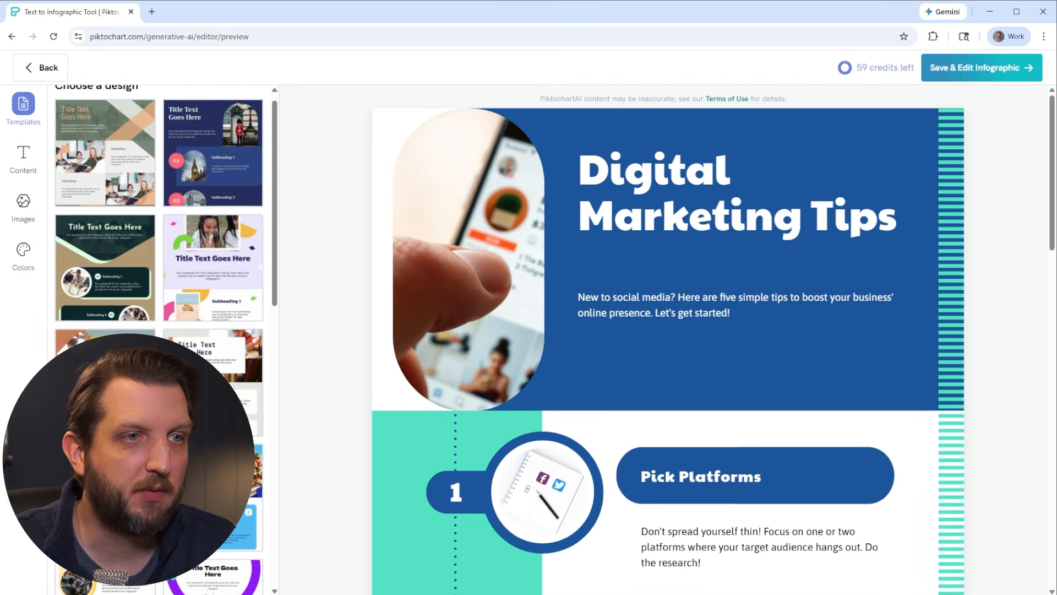
# Reselect the diamond-framed design and save the infographic for editing
pyautogui.click(111, 352)
pyautogui.scroll(-5, 593, 337)
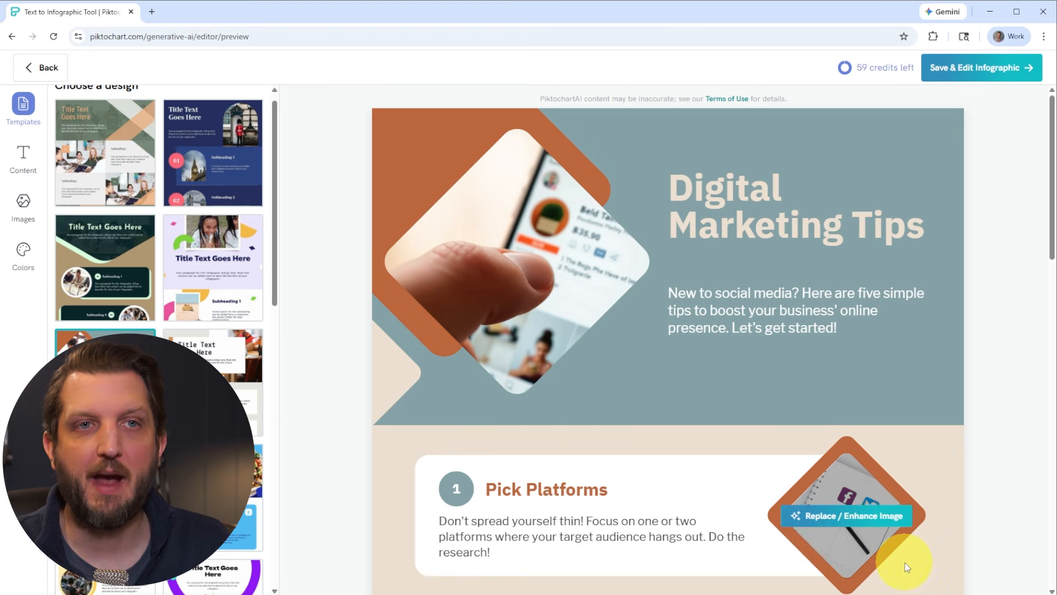
pyautogui.click(972, 71)
# Add 5 to the start of the title so it reads 5 Digital Marketing Tips
pyautogui.scroll(-5, 770, 348)
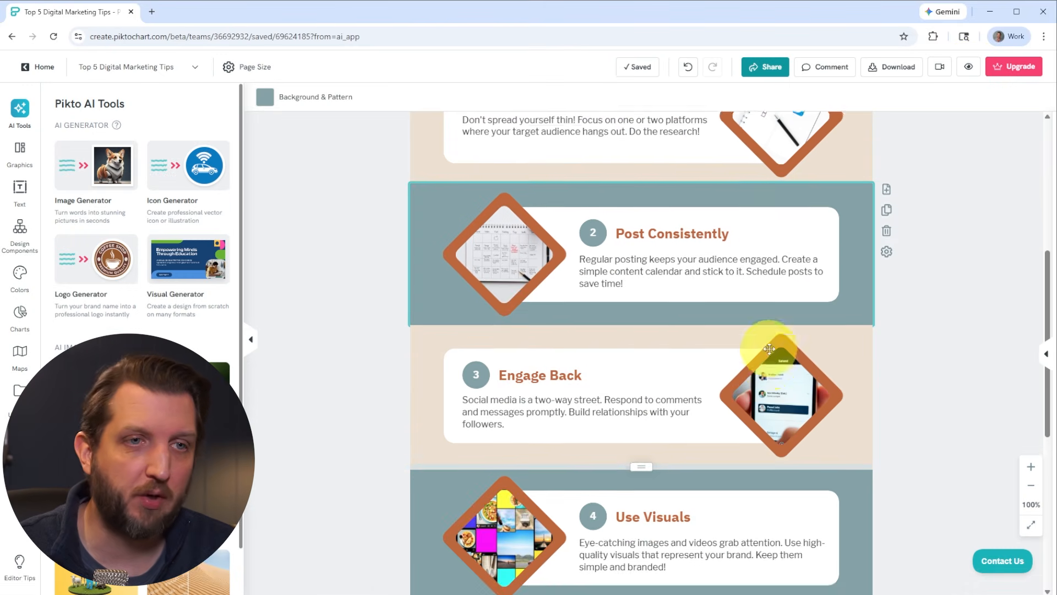
pyautogui.scroll(-7, 768, 348)
pyautogui.scroll(8, 768, 348)
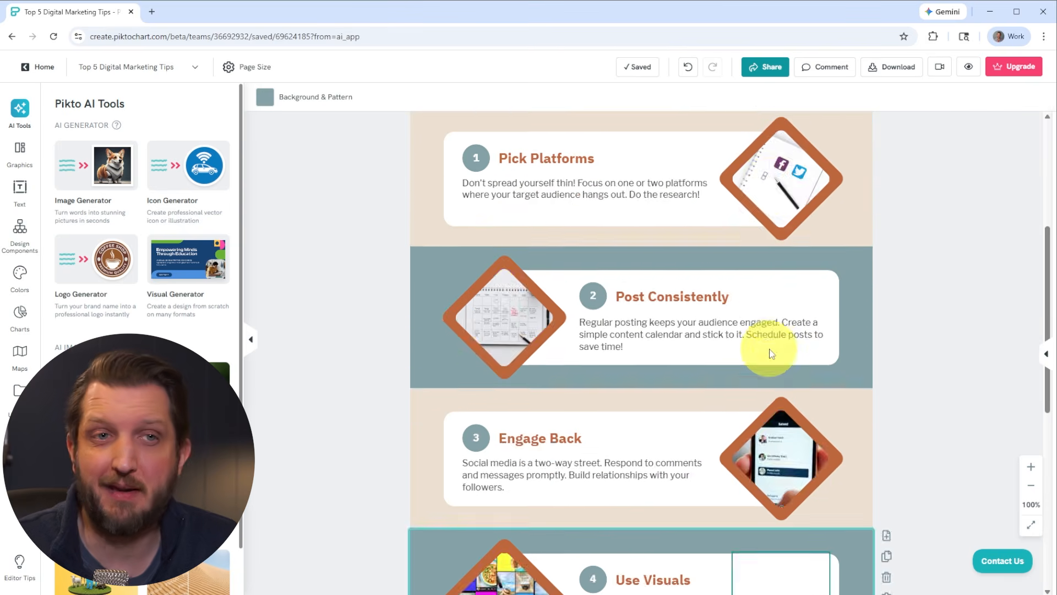
pyautogui.scroll(5, 769, 353)
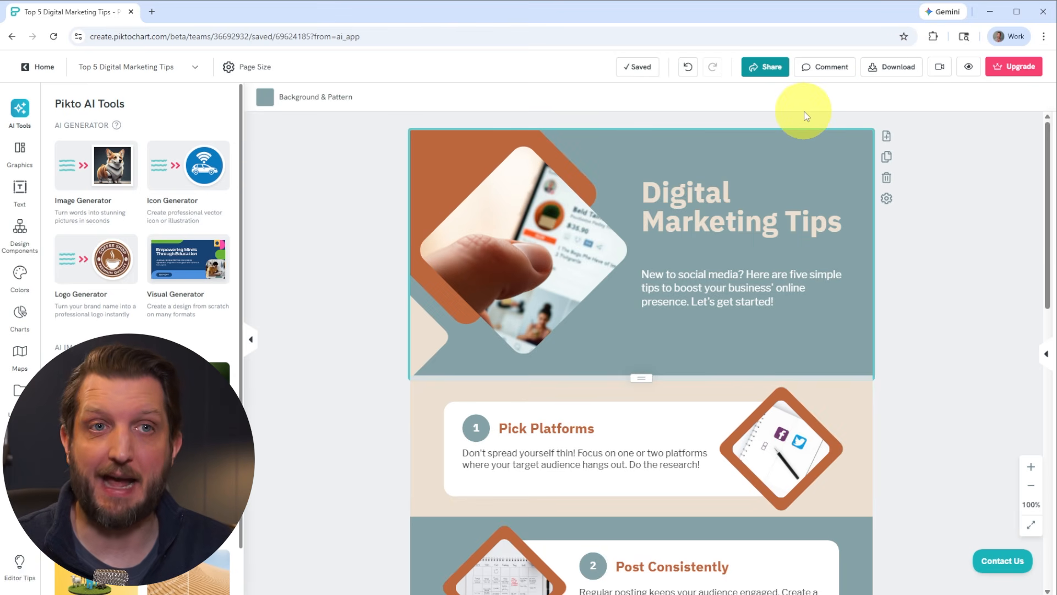
pyautogui.click(681, 228)
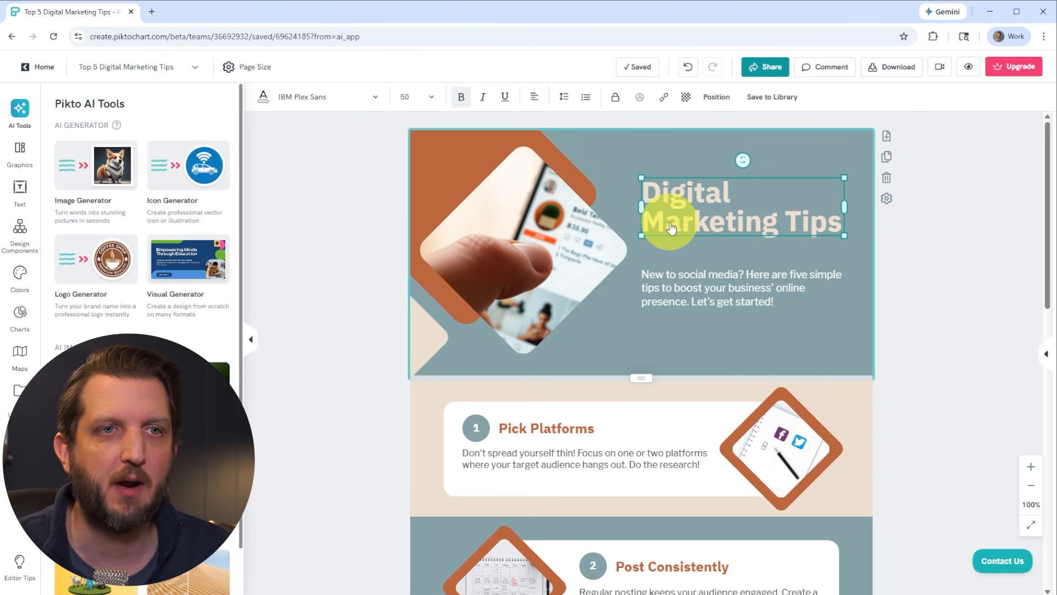
pyautogui.click(723, 218)
pyautogui.write('5')
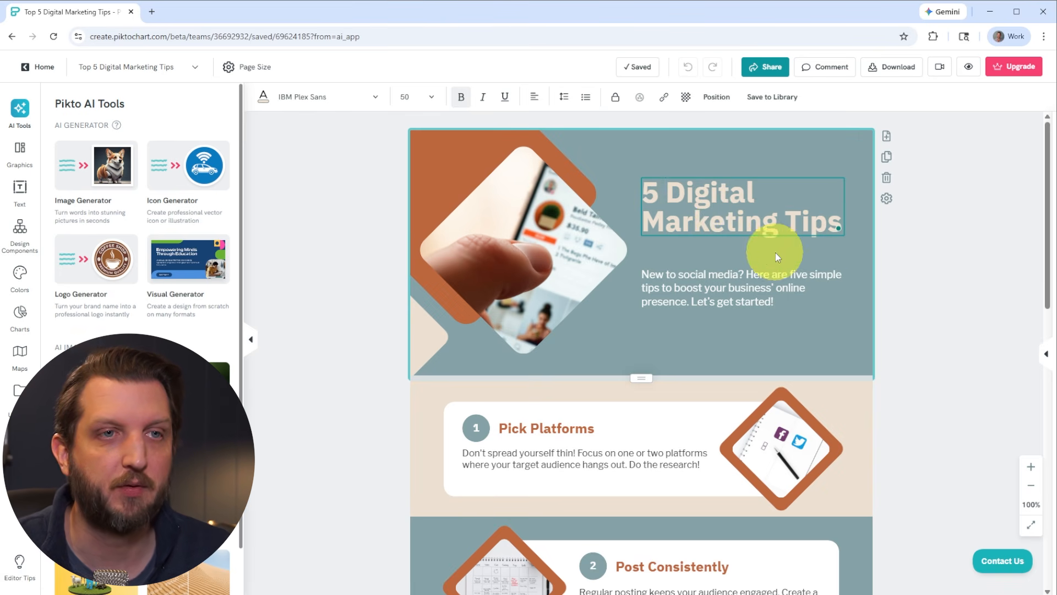
# Change the third tip's heading to Respond to Comments
pyautogui.click(736, 306)
pyautogui.click(715, 358)
pyautogui.scroll(-5, 715, 358)
pyautogui.scroll(-2, 694, 318)
pyautogui.click(527, 304)
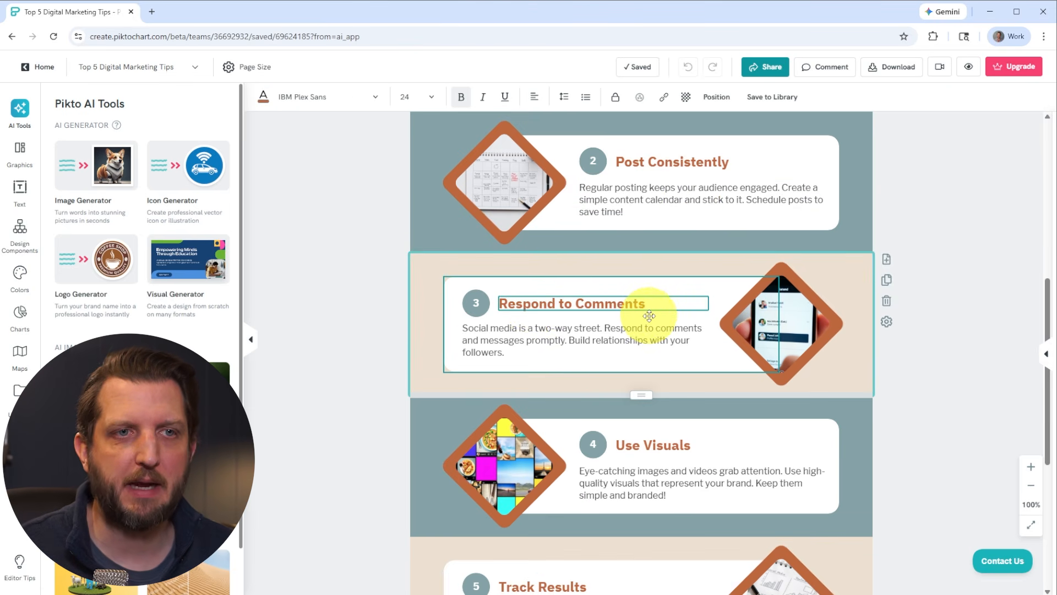
# Change the title section's background color to blue
pyautogui.scroll(-3, 660, 308)
pyautogui.click(680, 333)
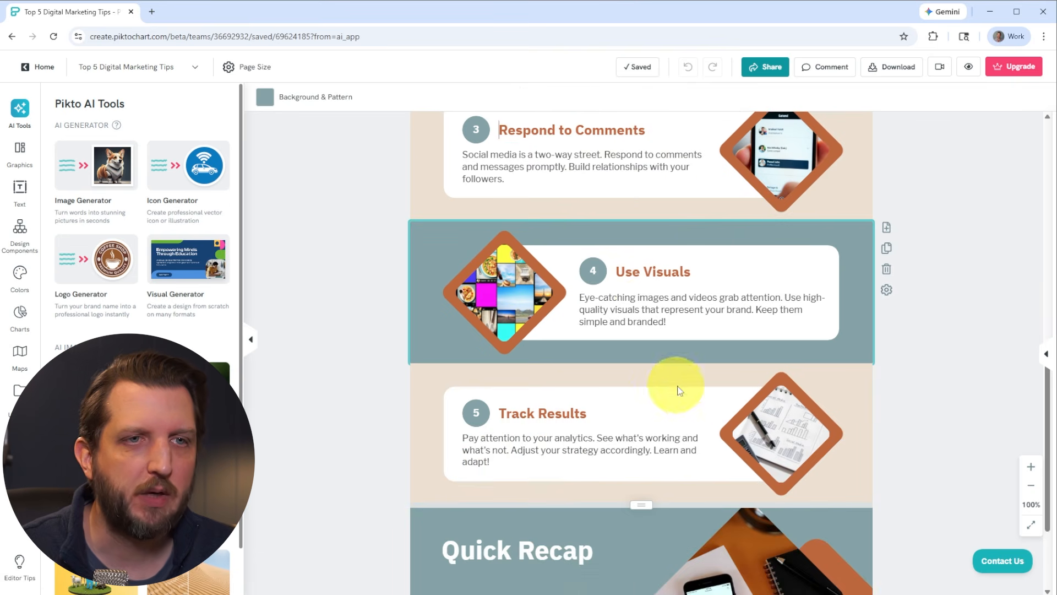
pyautogui.click(653, 451)
pyautogui.scroll(-2, 658, 459)
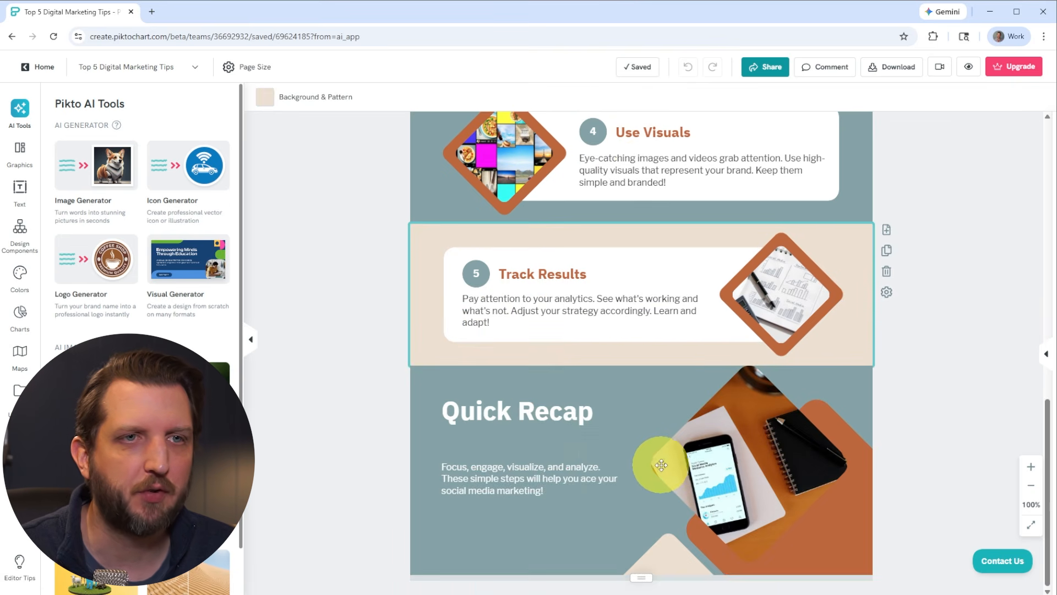
pyautogui.scroll(13, 662, 467)
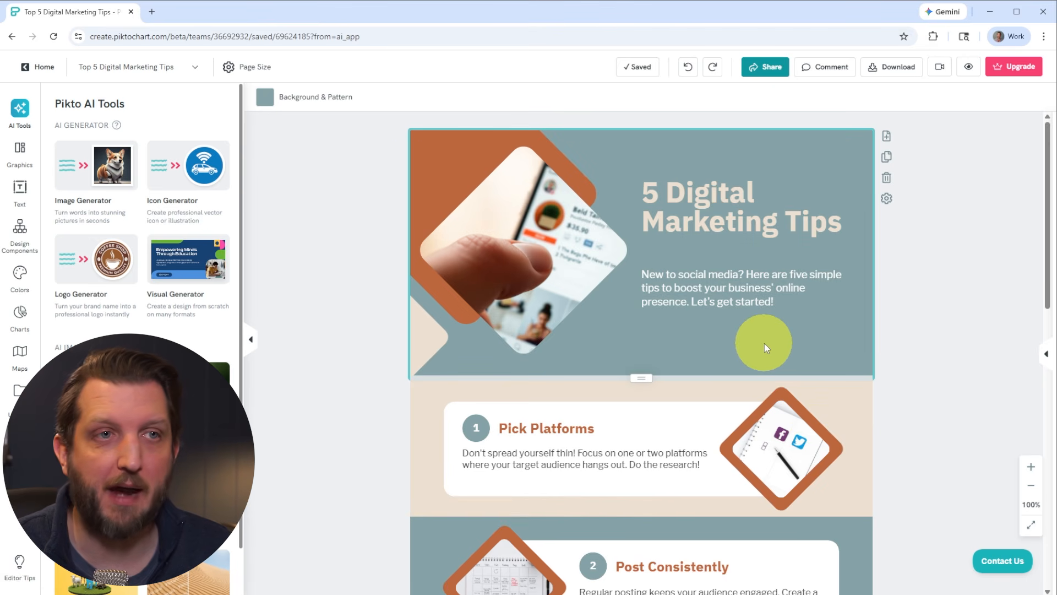
pyautogui.click(266, 105)
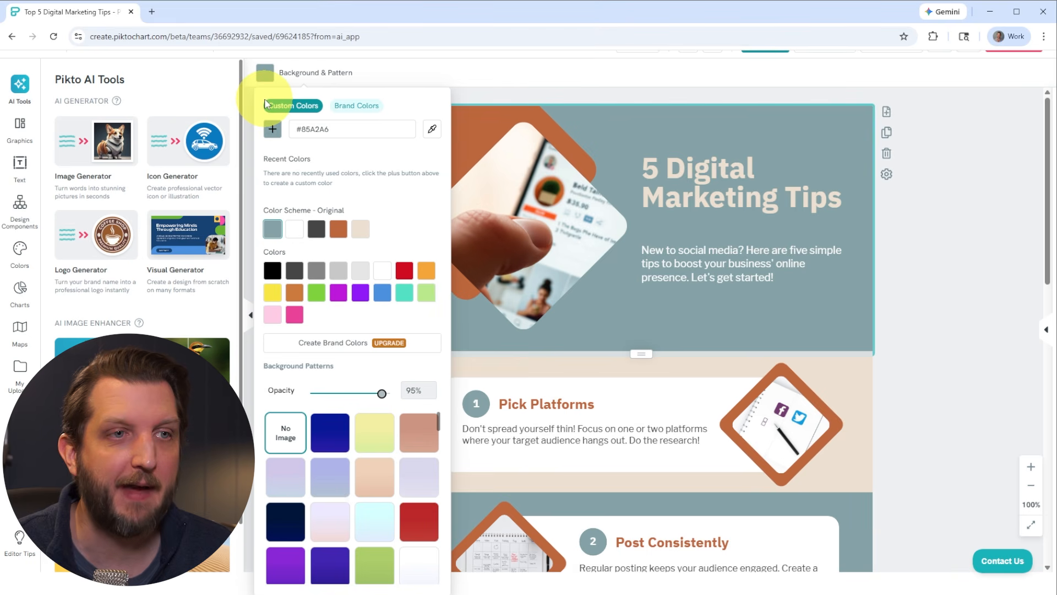
pyautogui.click(384, 298)
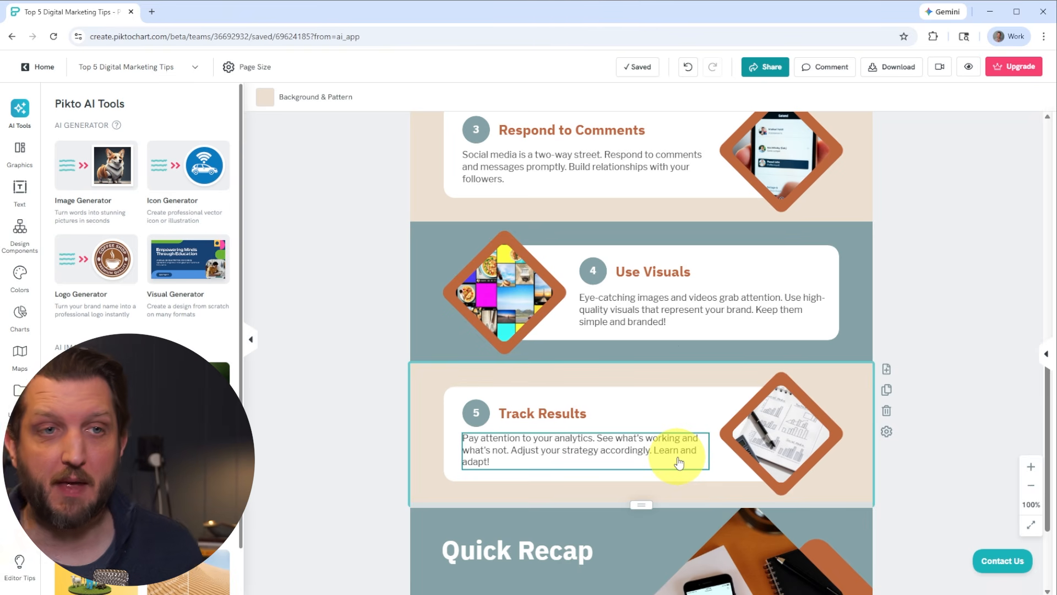
# Generate an AI image from a pasted prompt and insert it in place of the Track Results tip's image
pyautogui.click(779, 427)
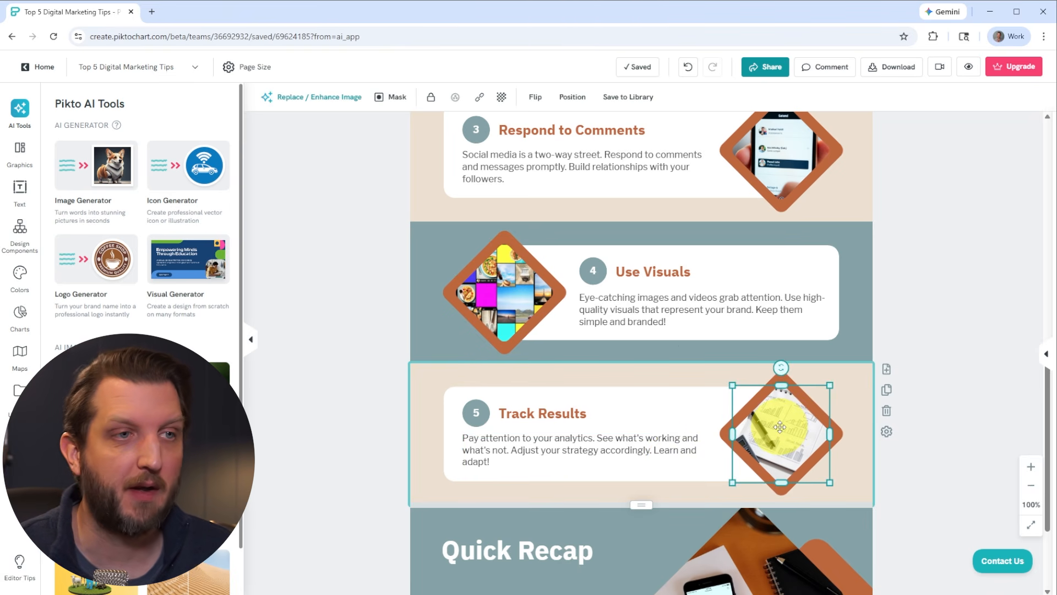
pyautogui.click(19, 391)
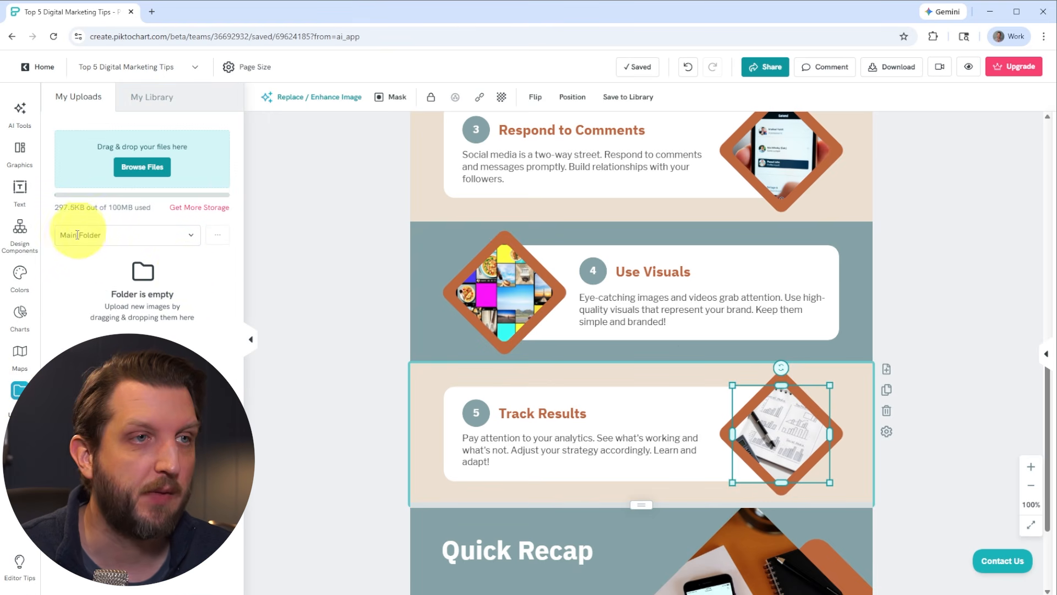
pyautogui.click(19, 116)
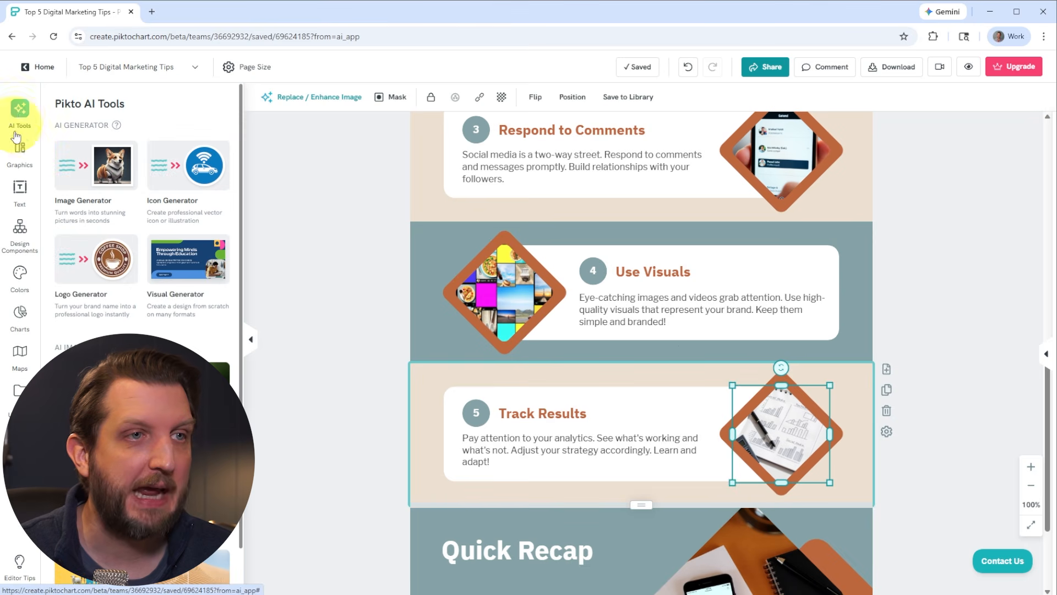
pyautogui.click(108, 176)
pyautogui.click(100, 176)
pyautogui.write('more likes and views on social media')
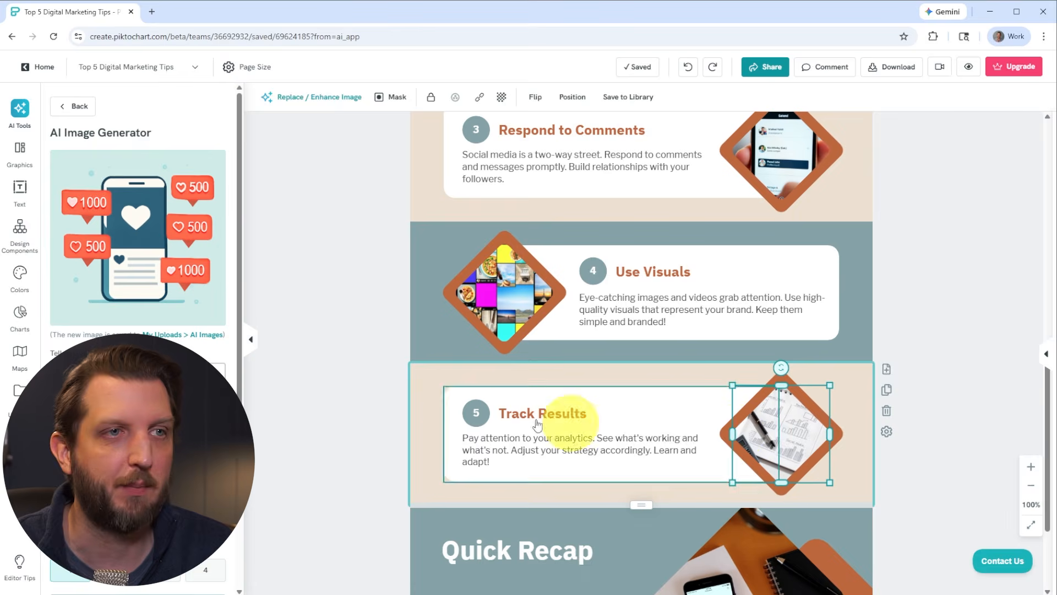
pyautogui.moveTo(124, 184)
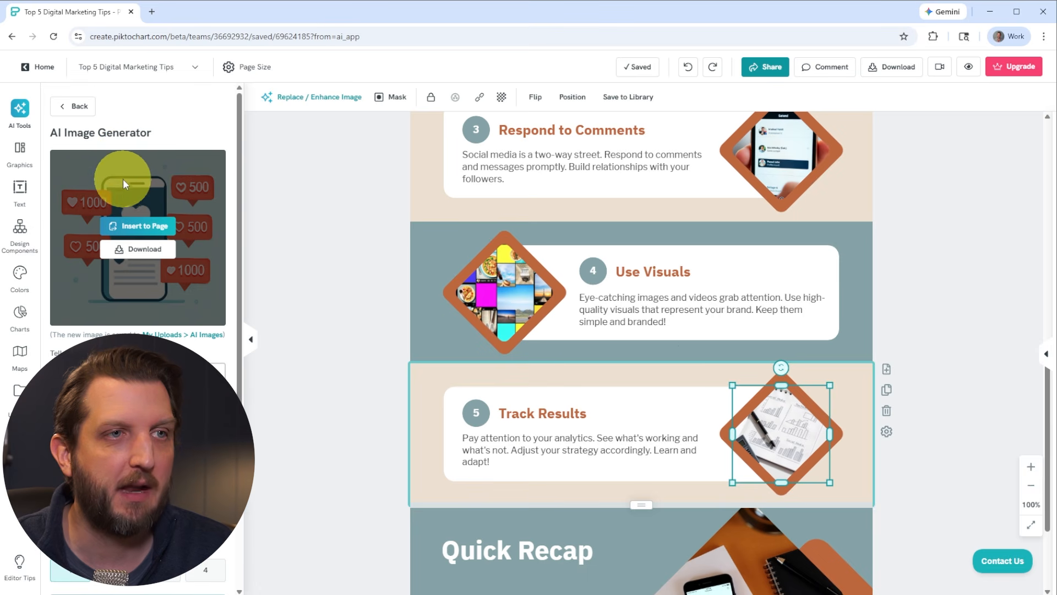
pyautogui.click(136, 232)
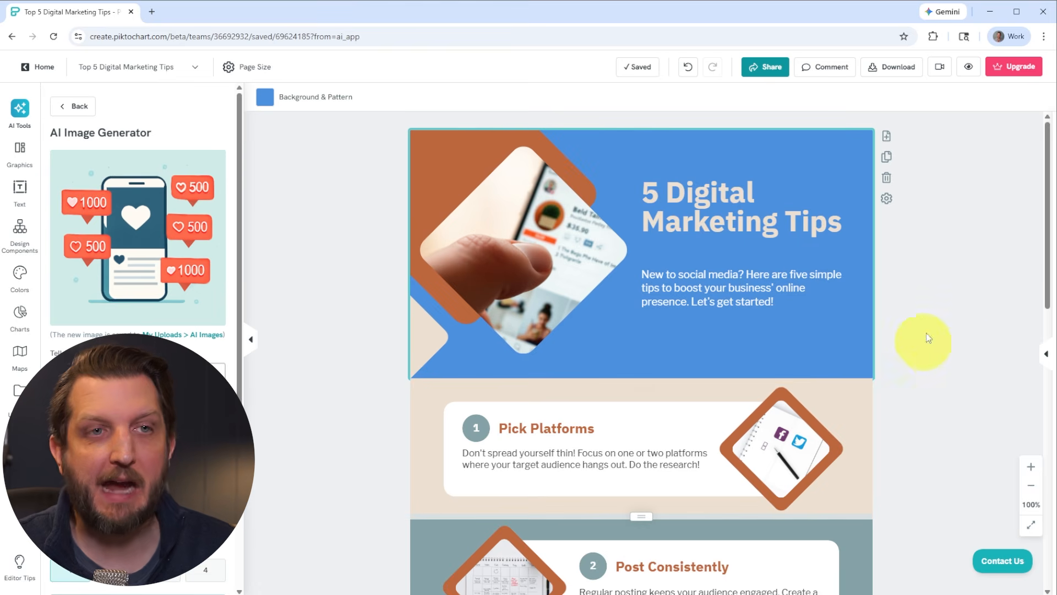
# Preview the whole infographic from top to bottom, then exit the preview
pyautogui.click(969, 68)
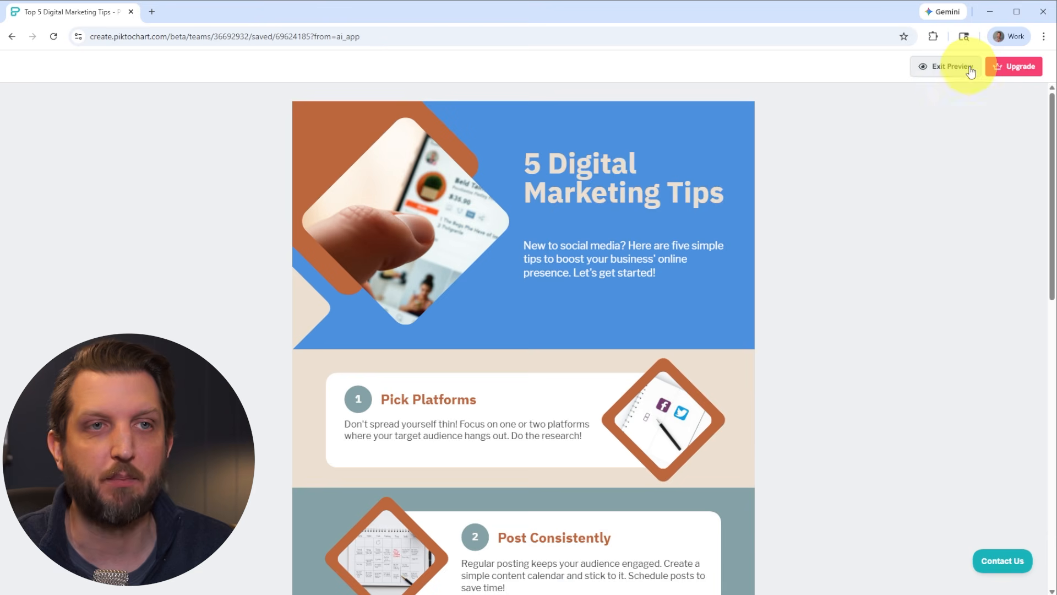
pyautogui.scroll(-1, 716, 358)
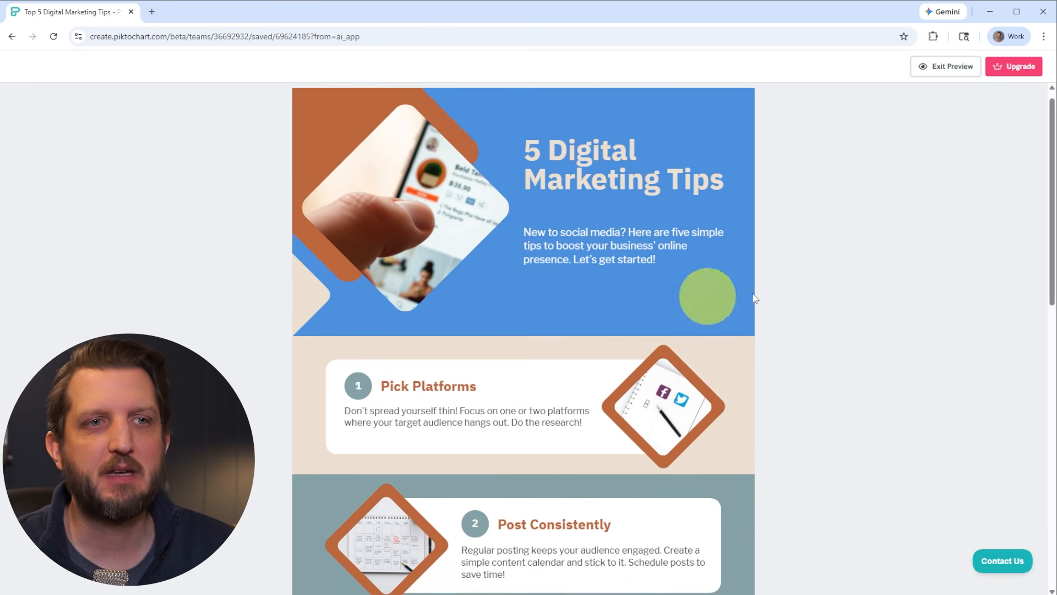
pyautogui.scroll(-1, 711, 298)
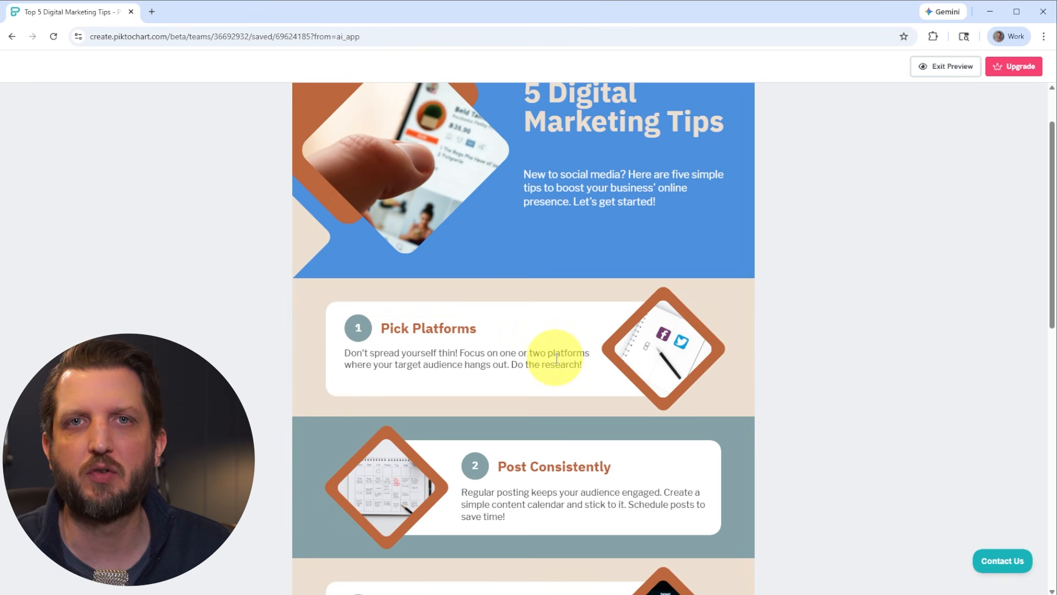
pyautogui.scroll(-7, 548, 352)
pyautogui.scroll(-4, 548, 355)
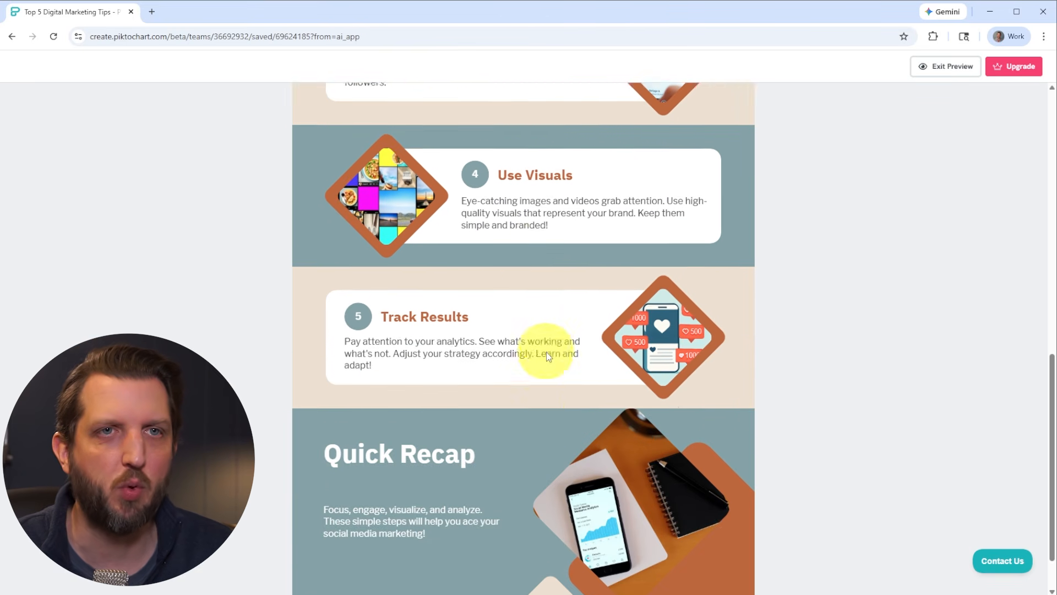
pyautogui.click(951, 72)
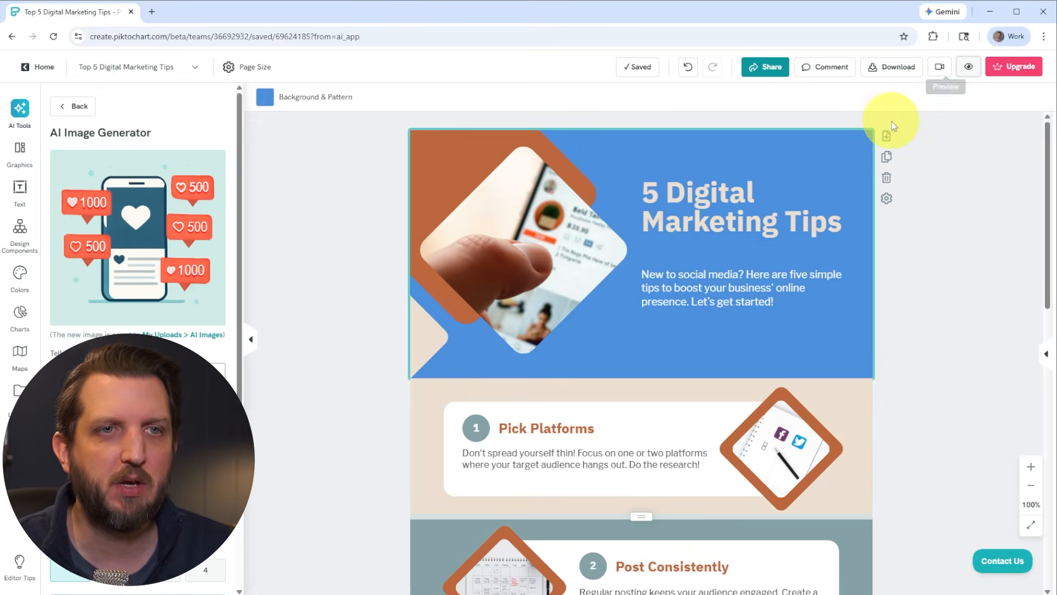
# Download the infographic as a PNG in normal quality and open the downloaded file
pyautogui.click(888, 72)
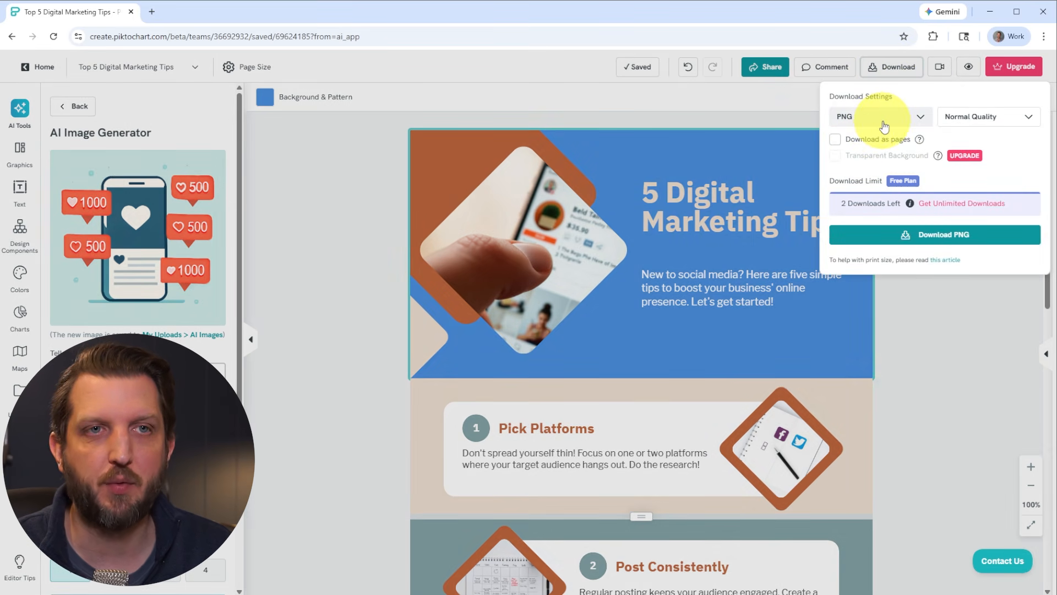
pyautogui.click(909, 126)
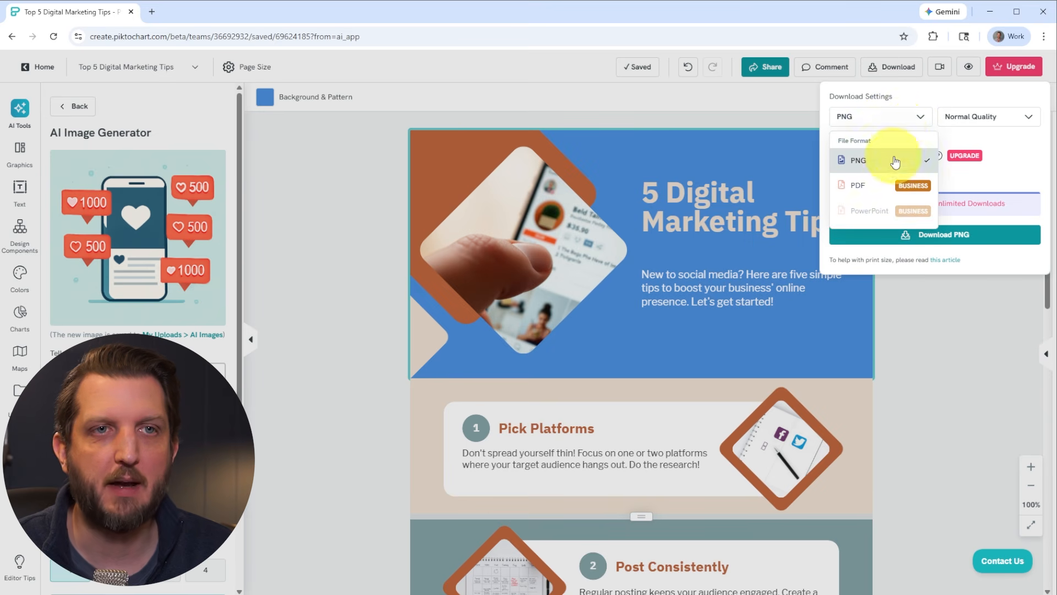
pyautogui.click(884, 120)
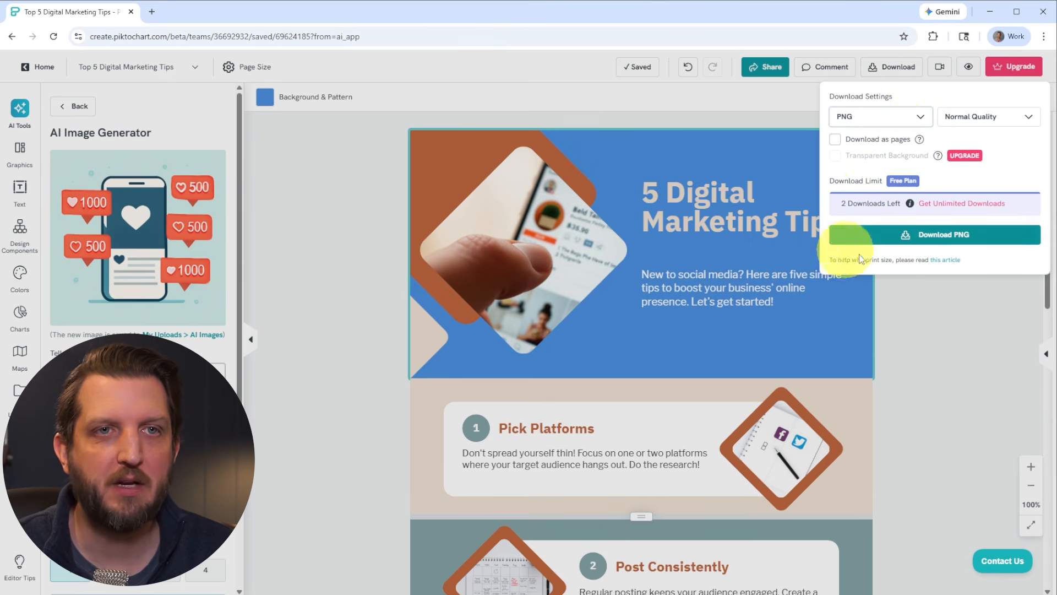
pyautogui.click(937, 240)
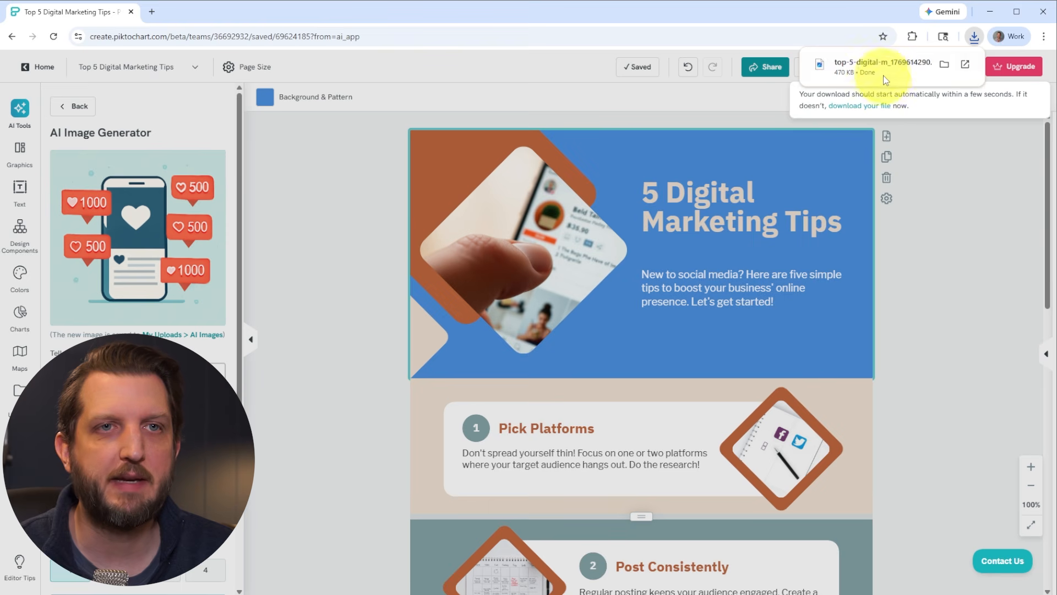
pyautogui.click(936, 66)
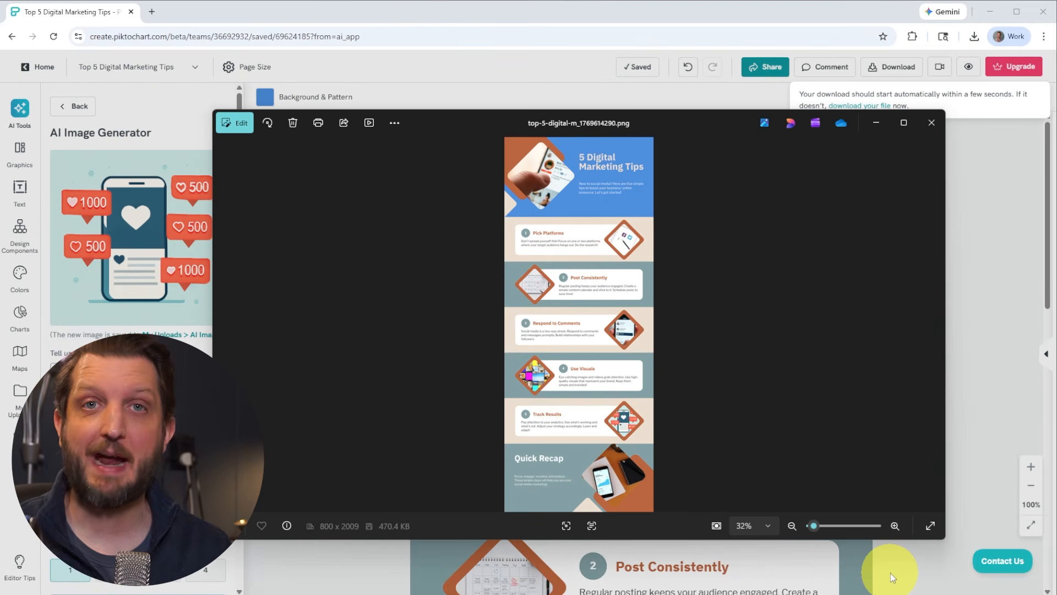